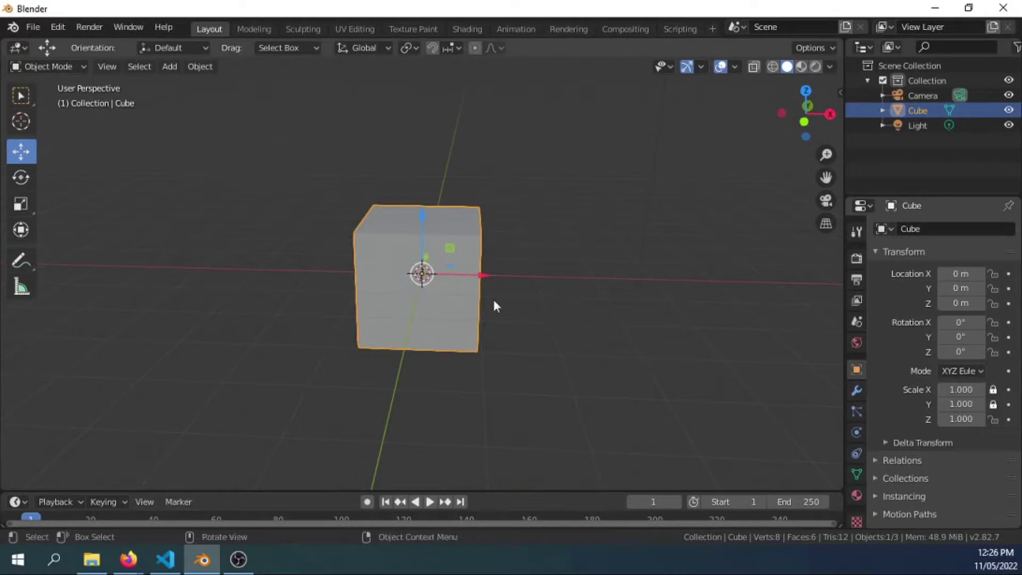
Flatten the cube into a thin slab by scaling only its Z to about 0.039
{"action": "key", "text": "s"}
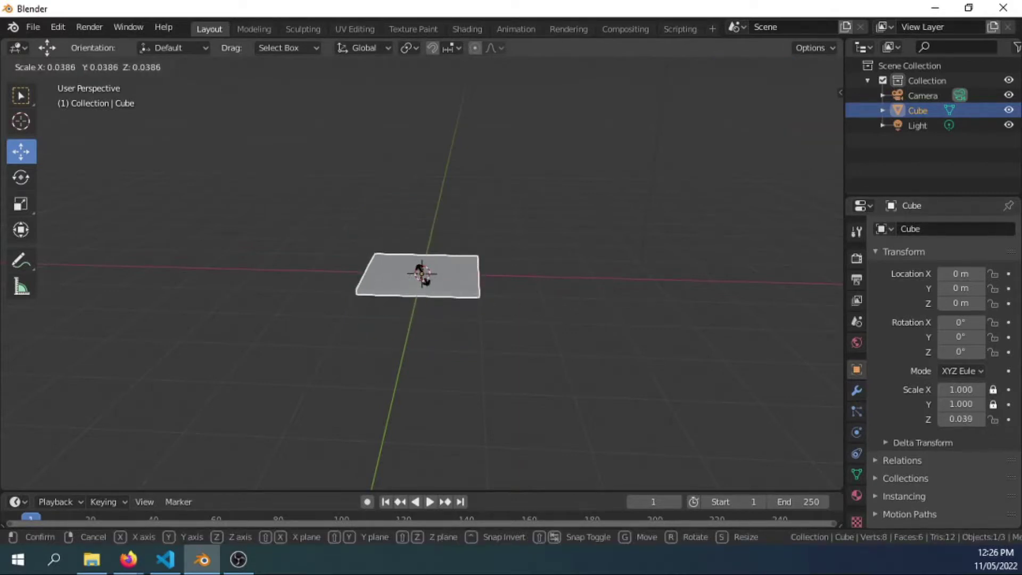
{"action": "left_click", "coordinate": [430, 274]}
{"action": "key", "text": "KP_1"}
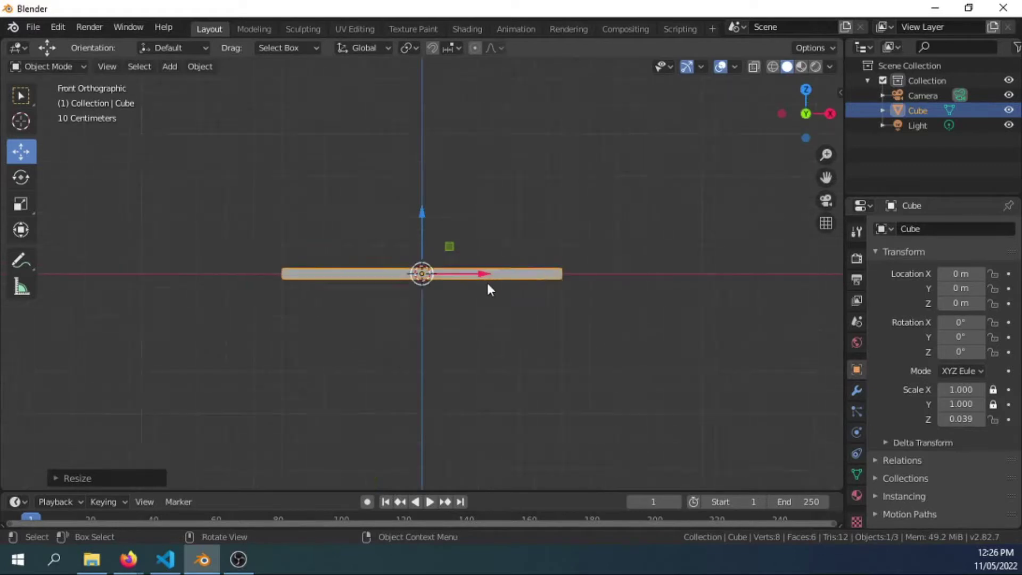
{"action": "scroll", "coordinate": [498, 301], "scroll_direction": "up", "scroll_amount": 4}
{"action": "scroll", "coordinate": [532, 319], "scroll_direction": "down", "scroll_amount": 2}
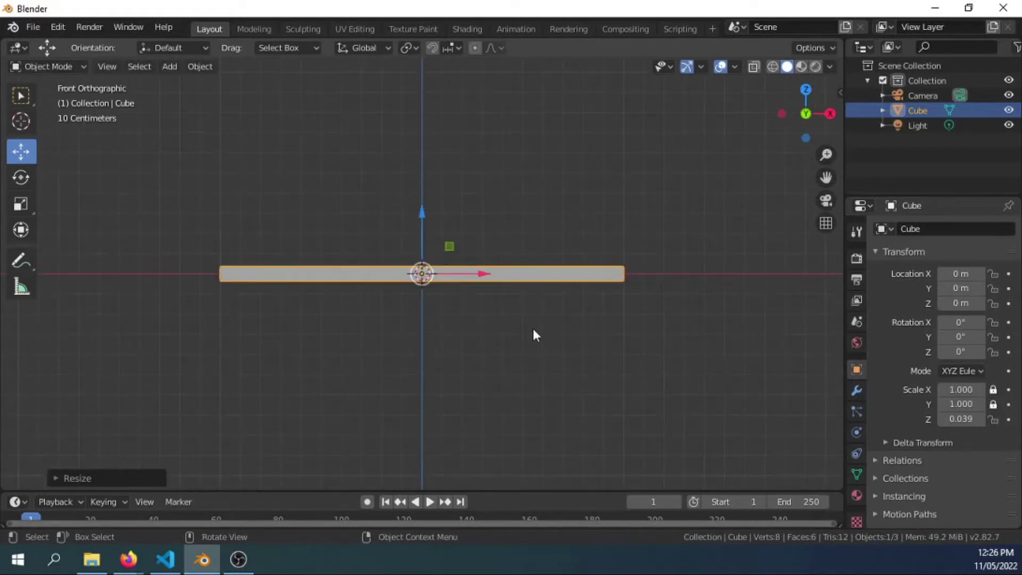
Deselect the slab and add a mesh cylinder at the scene origin
{"action": "left_click", "coordinate": [533, 330]}
{"action": "left_click", "coordinate": [169, 66]}
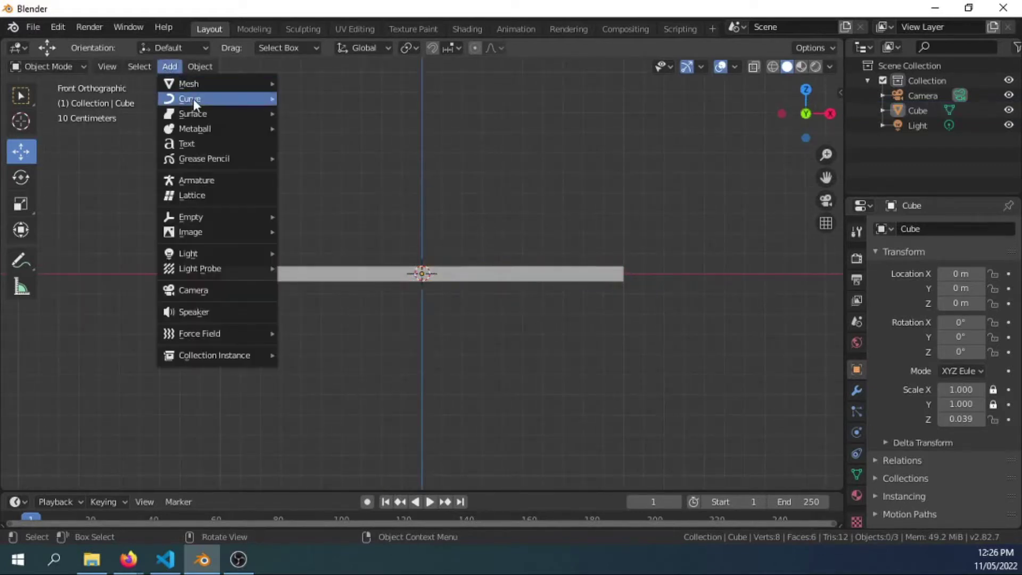
{"action": "mouse_move", "coordinate": [200, 85]}
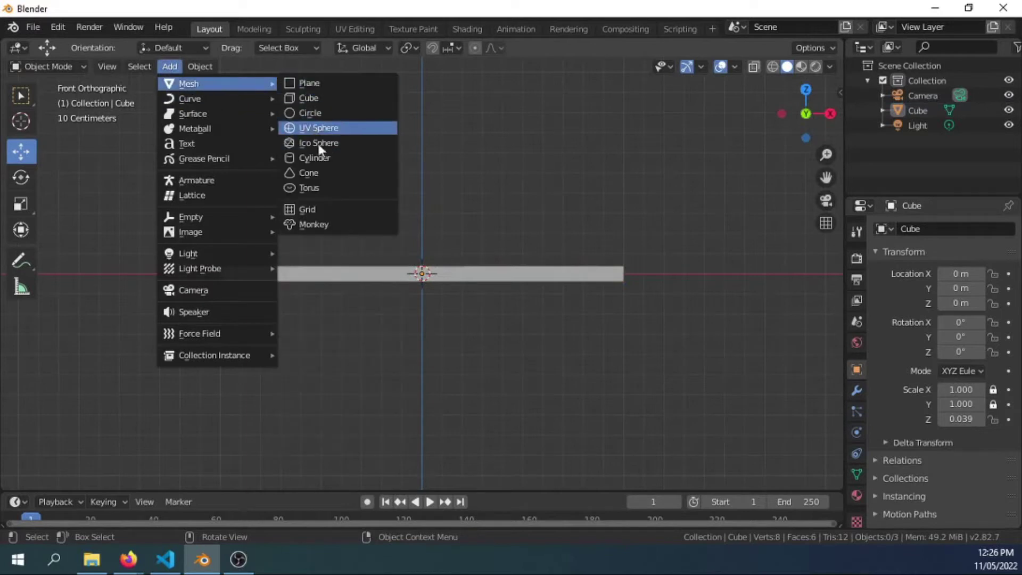
{"action": "left_click", "coordinate": [314, 158]}
{"action": "left_click", "coordinate": [683, 235]}
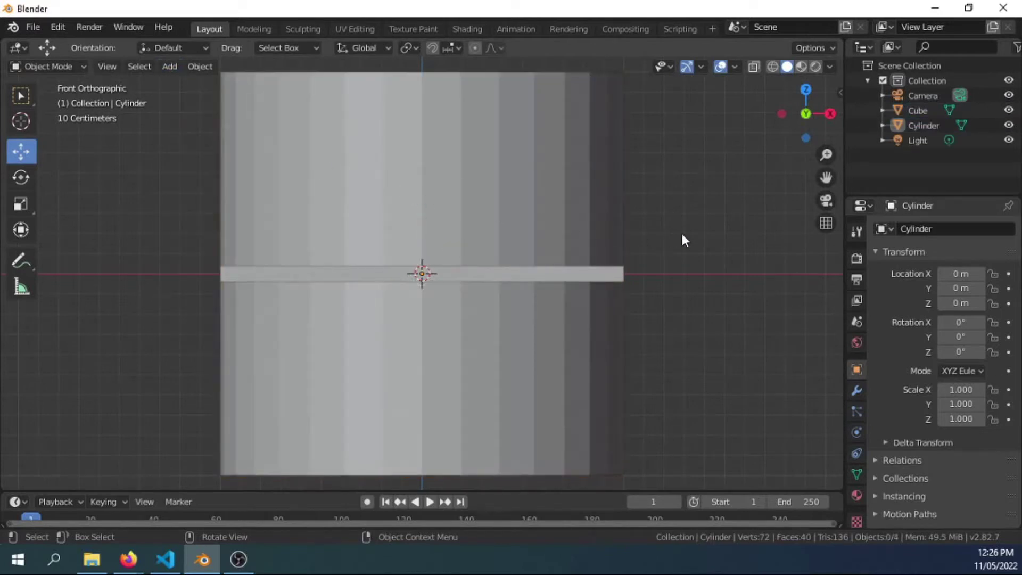
Enlarge the slab to an X and Y scale of about 1.142 so its edges extend beyond the cylinder
{"action": "key", "text": "KP_7"}
{"action": "scroll", "coordinate": [673, 240], "scroll_direction": "down", "scroll_amount": 2}
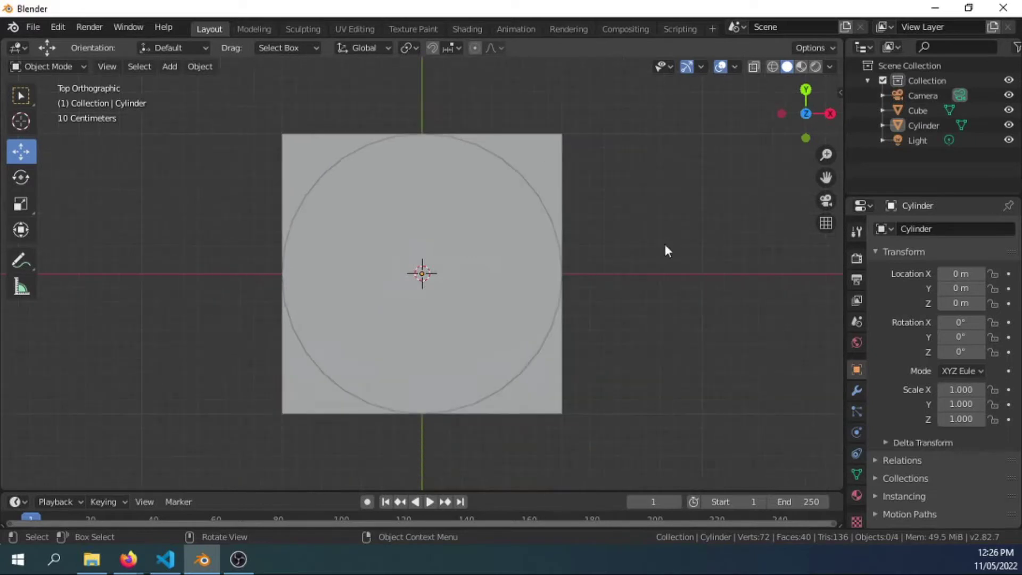
{"action": "left_click", "coordinate": [547, 175]}
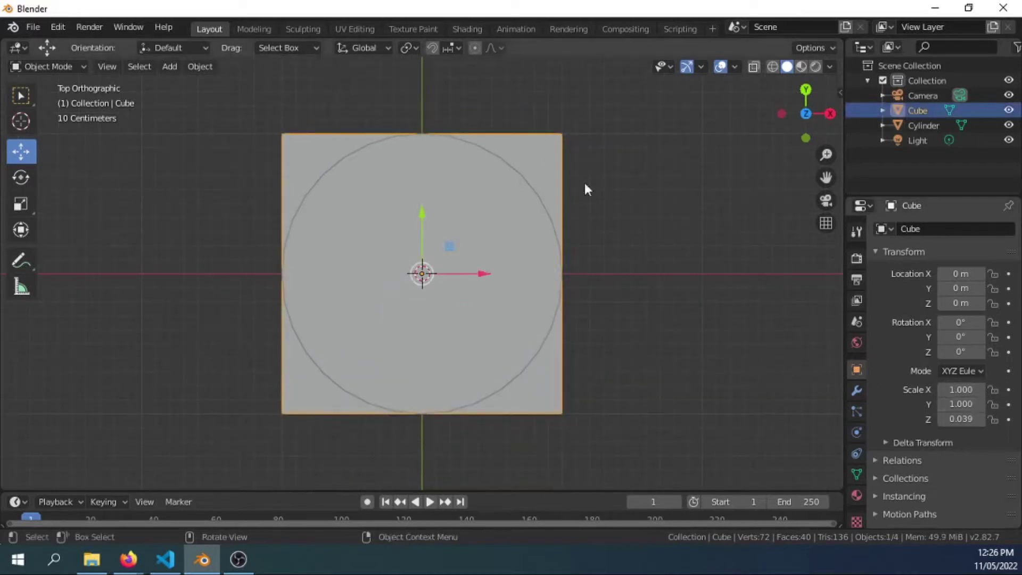
{"action": "key", "text": "s"}
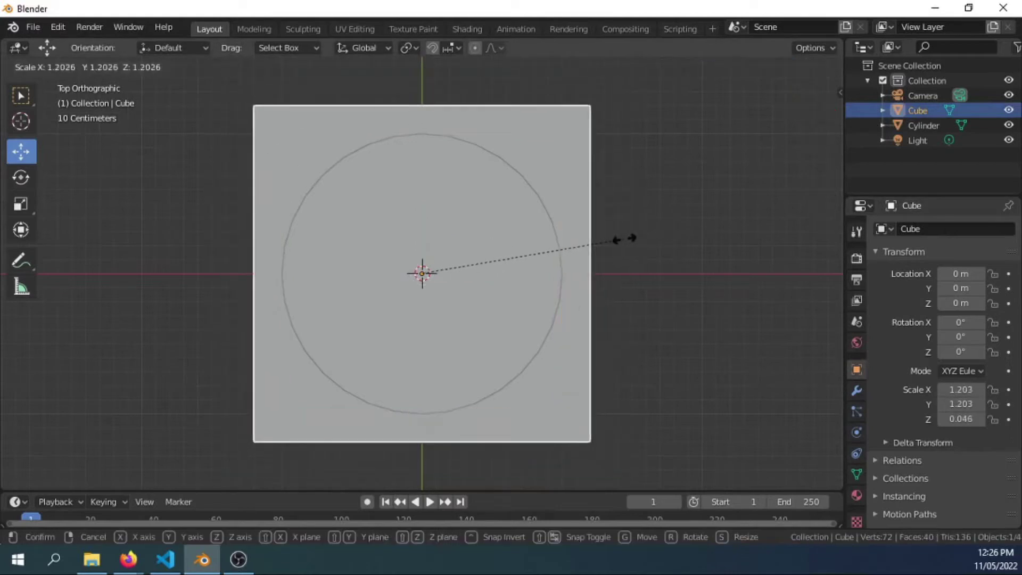
{"action": "left_click", "coordinate": [613, 239]}
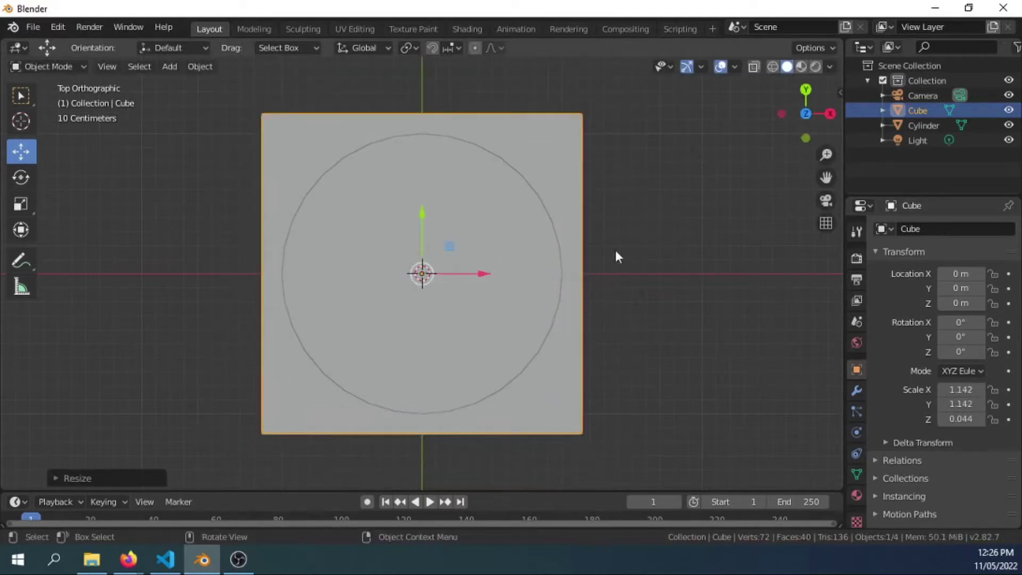
Thin the slab by scaling only its Z to about 0.028
{"action": "middle_click_drag", "start_coordinate": [616, 255], "coordinate": [662, 176]}
{"action": "mouse_move", "coordinate": [658, 307]}
{"action": "middle_mouse_down"}
{"action": "mouse_move", "coordinate": [664, 290]}
{"action": "mouse_move", "coordinate": [660, 303]}
{"action": "middle_mouse_up"}
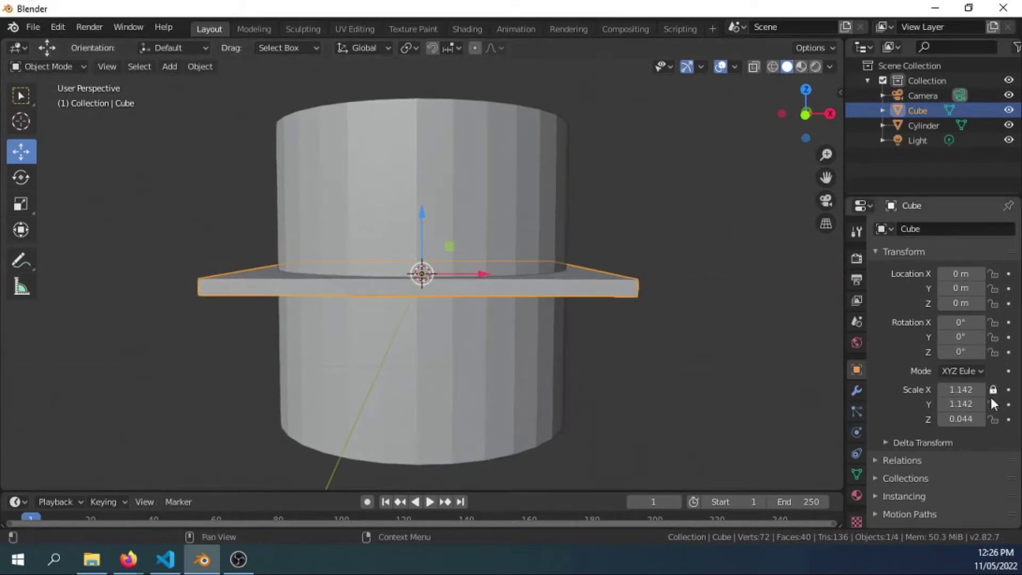
{"action": "key", "text": "s"}
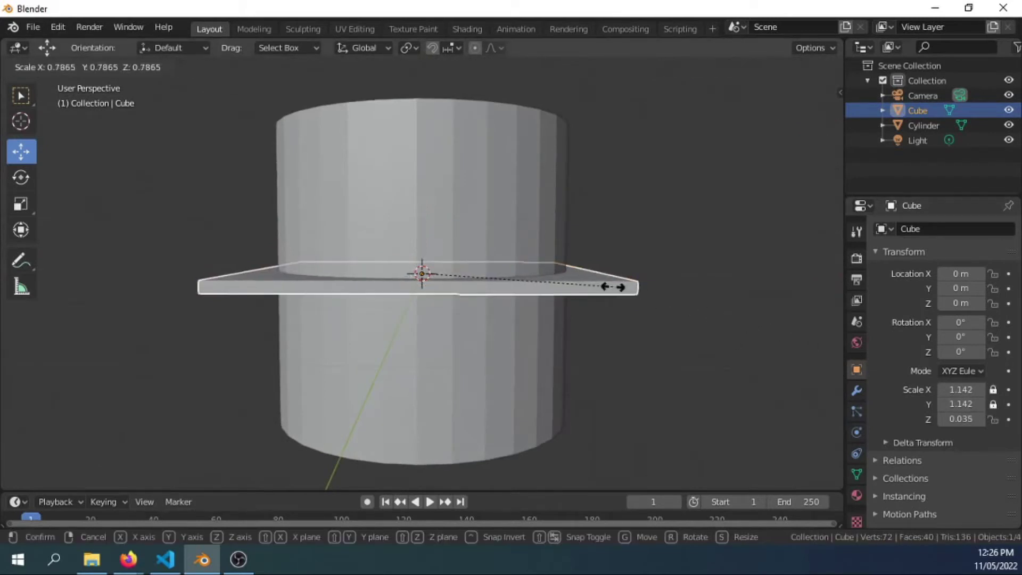
{"action": "left_click", "coordinate": [581, 280]}
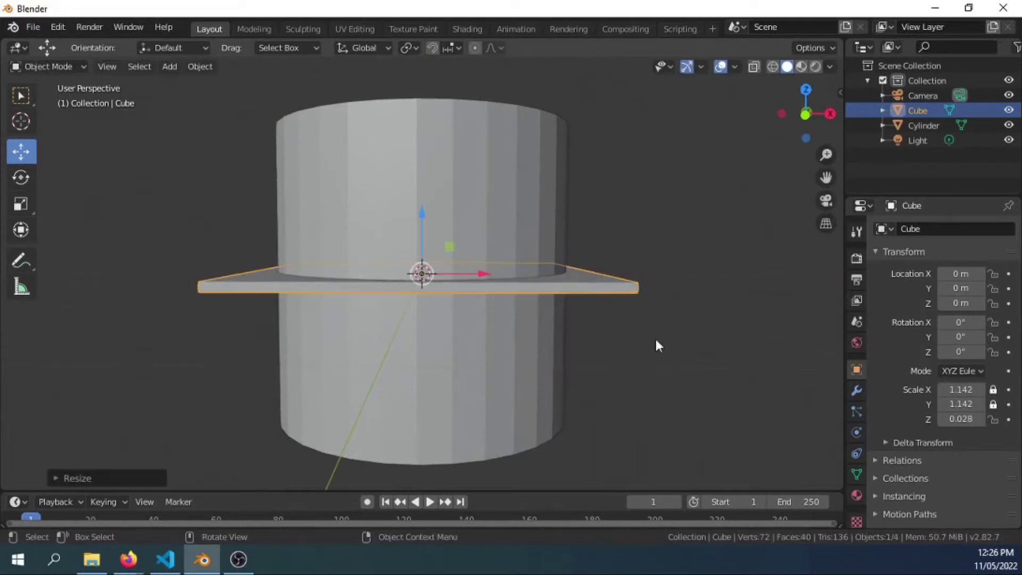
Apply all transforms to the slab
{"action": "middle_click_drag", "start_coordinate": [655, 337], "coordinate": [751, 311]}
{"action": "scroll", "coordinate": [669, 351], "scroll_direction": "down", "scroll_amount": 2}
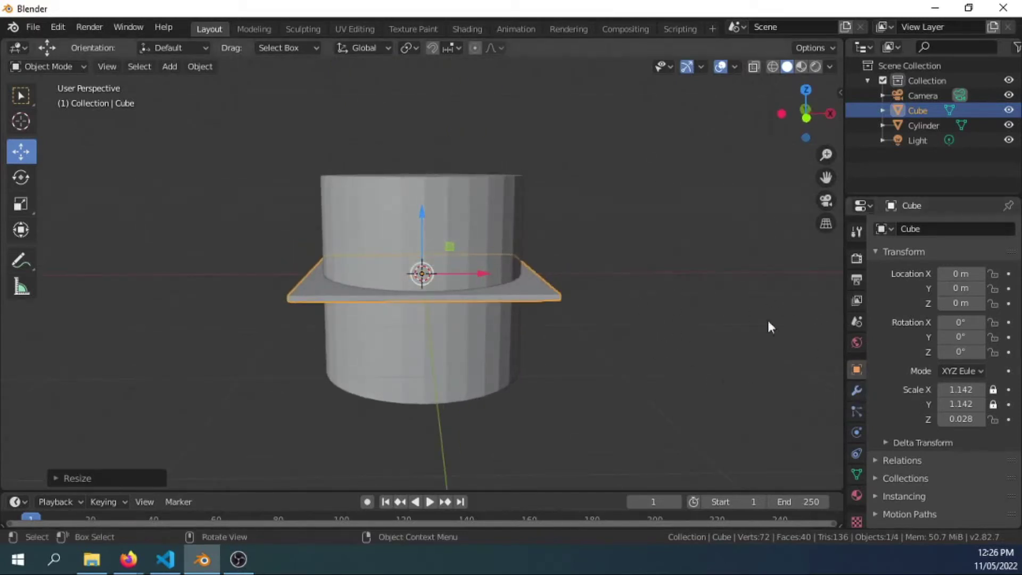
{"action": "key", "text": "ctrl+a"}
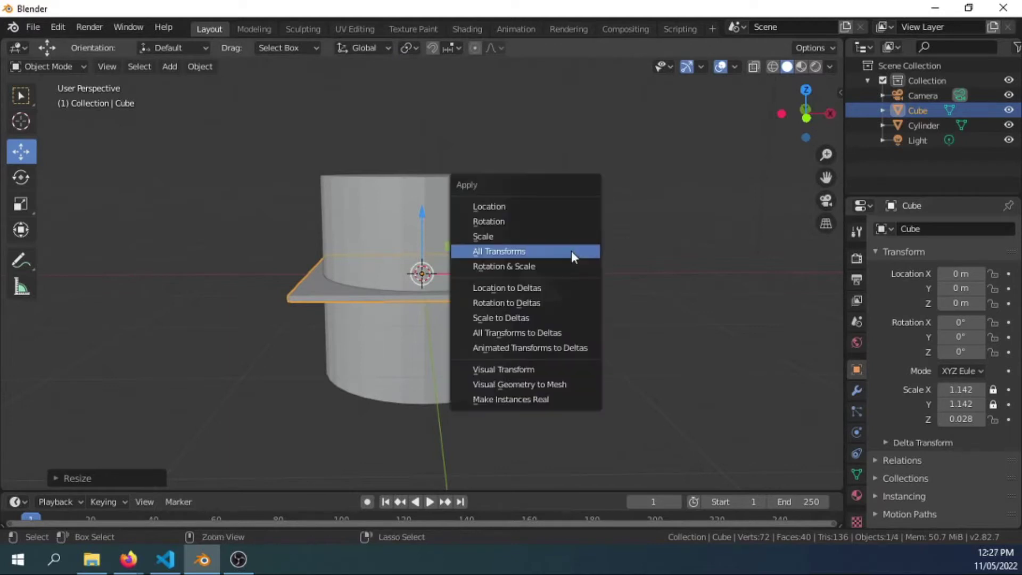
{"action": "left_click", "coordinate": [536, 251]}
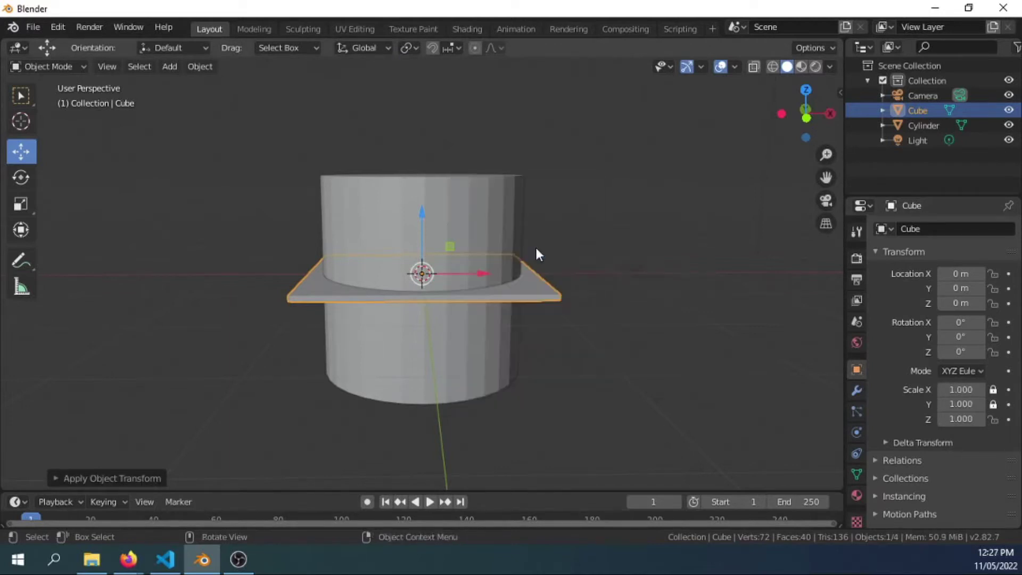
Cut the cylinder's shape out of the slab with a Boolean modifier set to Difference, and apply it
{"action": "left_click", "coordinate": [508, 246]}
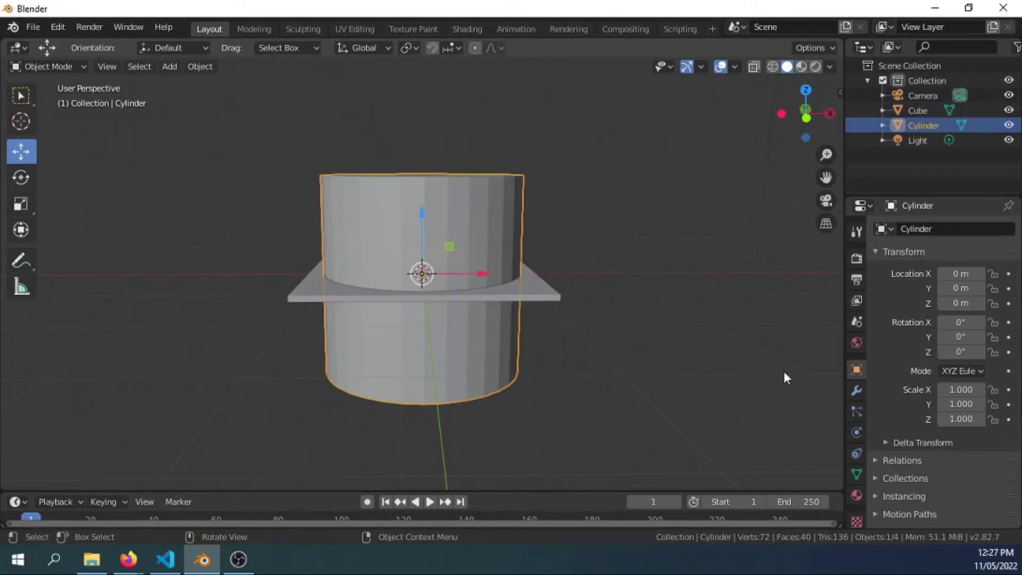
{"action": "left_click", "coordinate": [856, 390]}
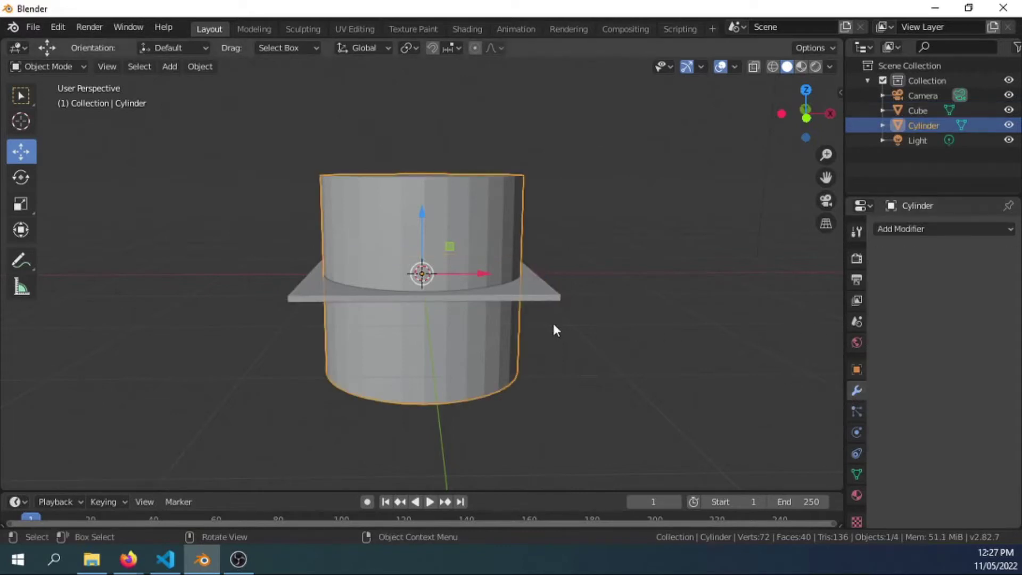
{"action": "left_click", "coordinate": [547, 291]}
{"action": "left_click", "coordinate": [912, 228]}
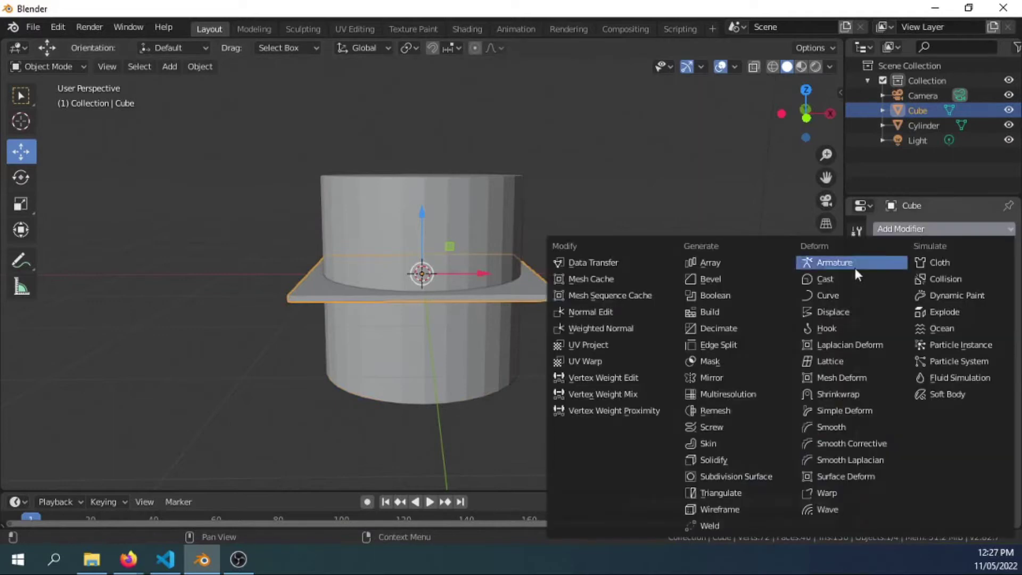
{"action": "left_click", "coordinate": [714, 296]}
{"action": "left_click", "coordinate": [1008, 311]}
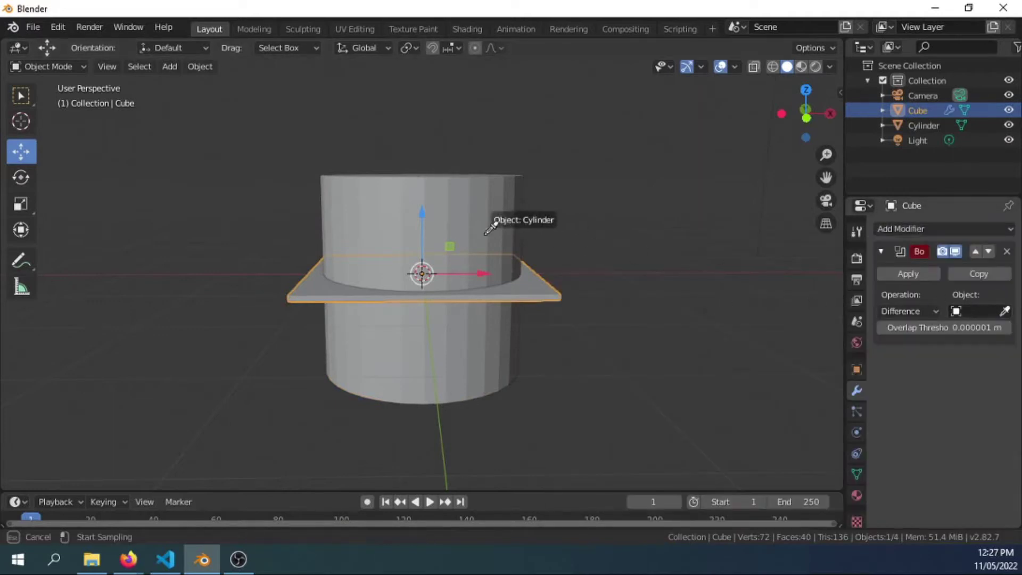
{"action": "left_click", "coordinate": [492, 218]}
{"action": "left_click", "coordinate": [907, 274]}
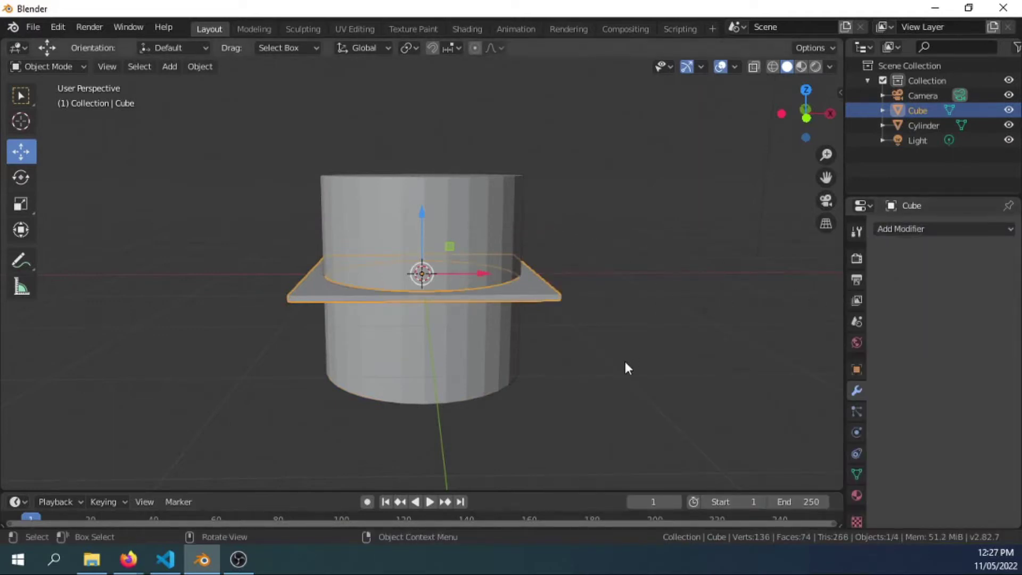
Move the cut slab straight down along Z to the base of the cylinder
{"action": "middle_click_drag", "start_coordinate": [624, 361], "coordinate": [624, 329]}
{"action": "left_click_drag", "start_coordinate": [420, 218], "coordinate": [427, 302]}
{"action": "middle_click_drag", "start_coordinate": [509, 385], "coordinate": [589, 377]}
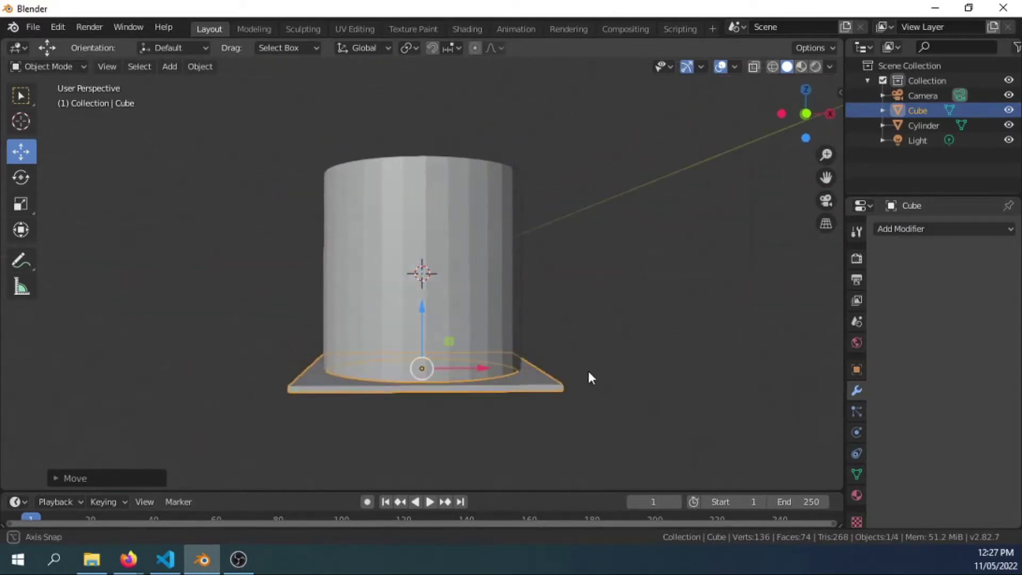
Put the cylinder in Edit Mode and hide the Cube object
{"action": "left_click", "coordinate": [457, 301]}
{"action": "left_click", "coordinate": [50, 67]}
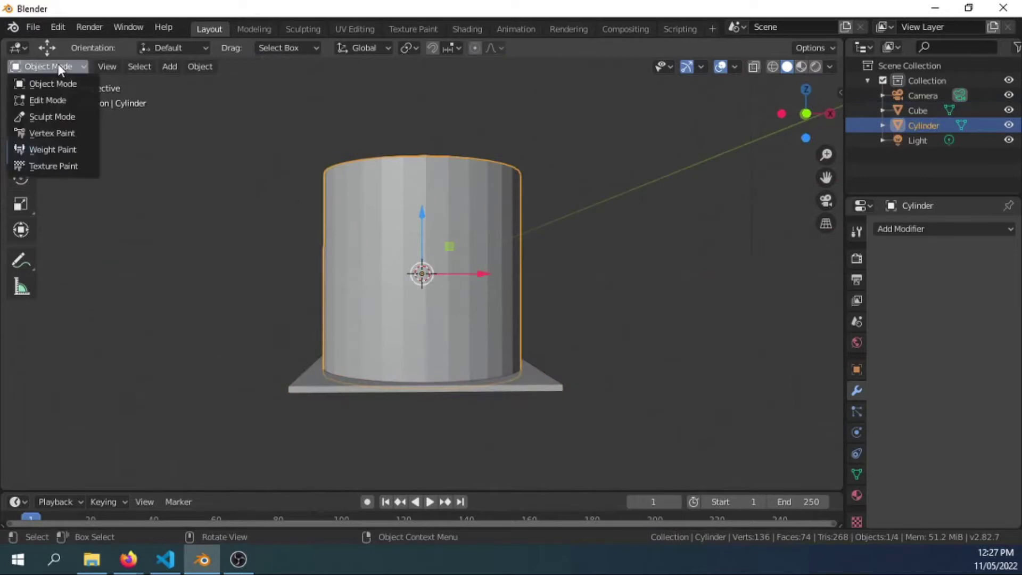
{"action": "left_click", "coordinate": [48, 100]}
{"action": "middle_click_drag", "start_coordinate": [564, 347], "coordinate": [561, 253]}
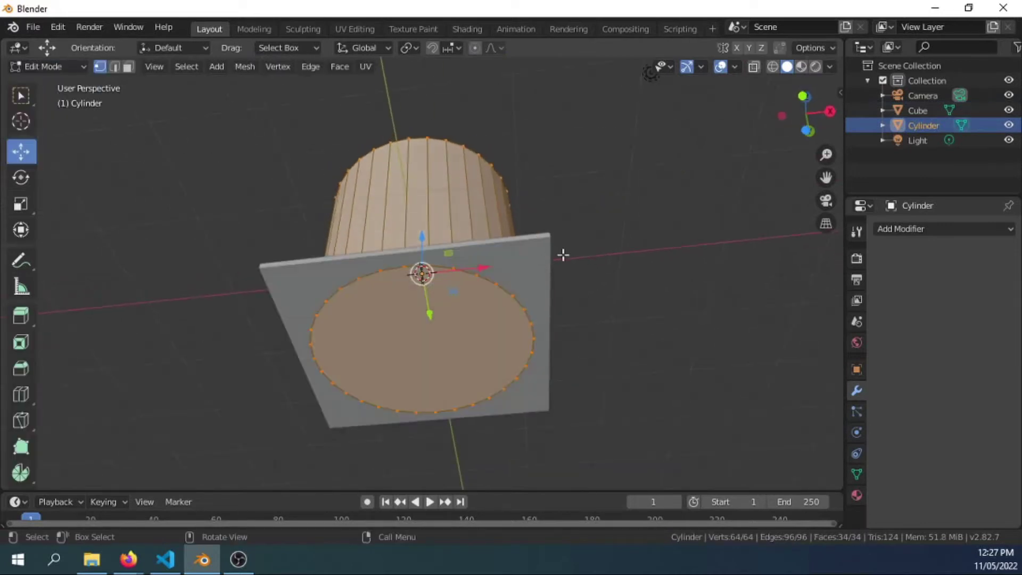
{"action": "left_click", "coordinate": [1009, 110]}
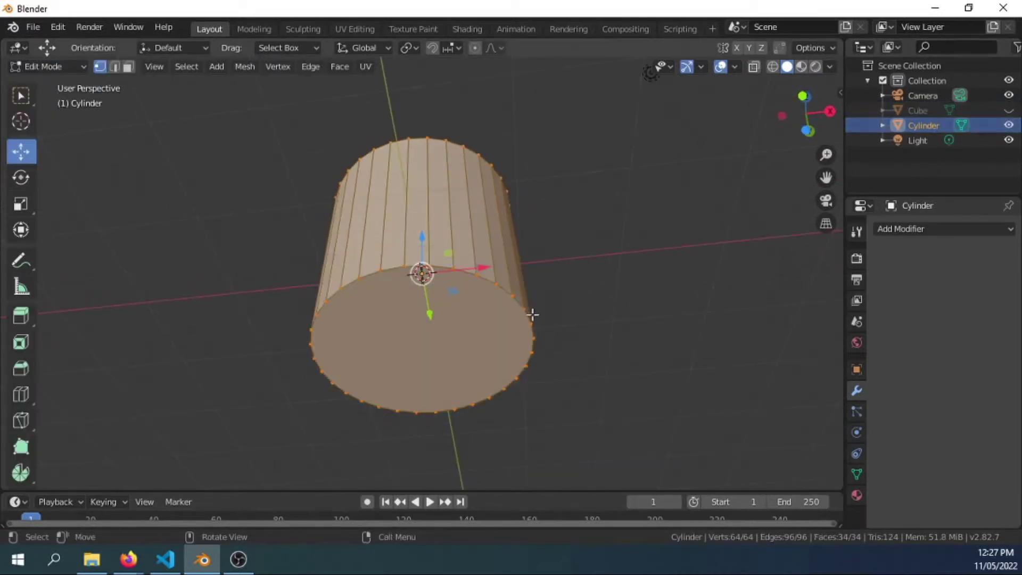
Select only the vertices around the cylinder's bottom end and delete the bottom face
{"action": "middle_click_drag", "start_coordinate": [607, 299], "coordinate": [613, 257]}
{"action": "left_click", "coordinate": [352, 179]}
{"action": "left_click_drag", "start_coordinate": [355, 190], "coordinate": [439, 179]}
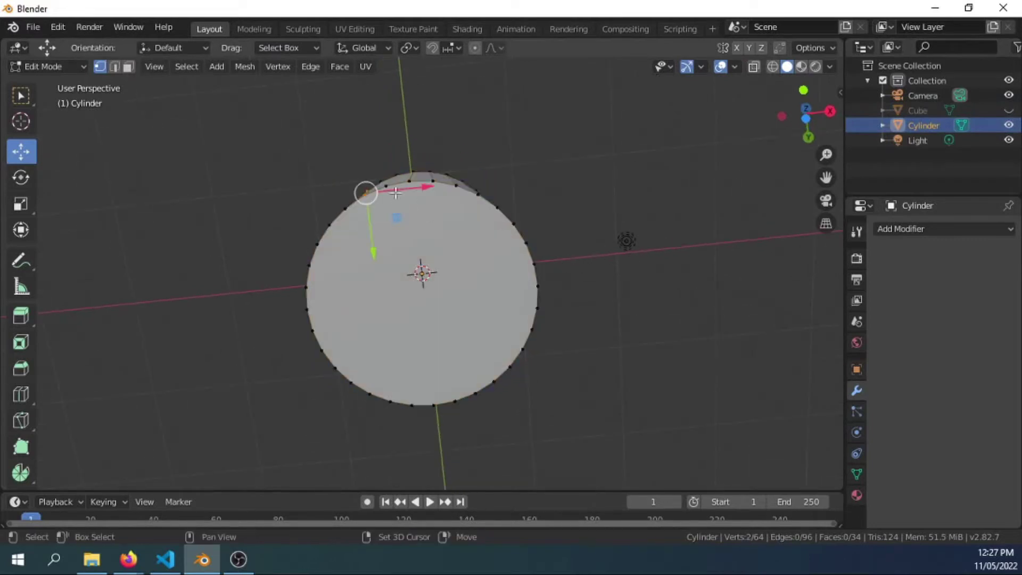
{"action": "middle_click_drag", "start_coordinate": [589, 228], "coordinate": [587, 204]}
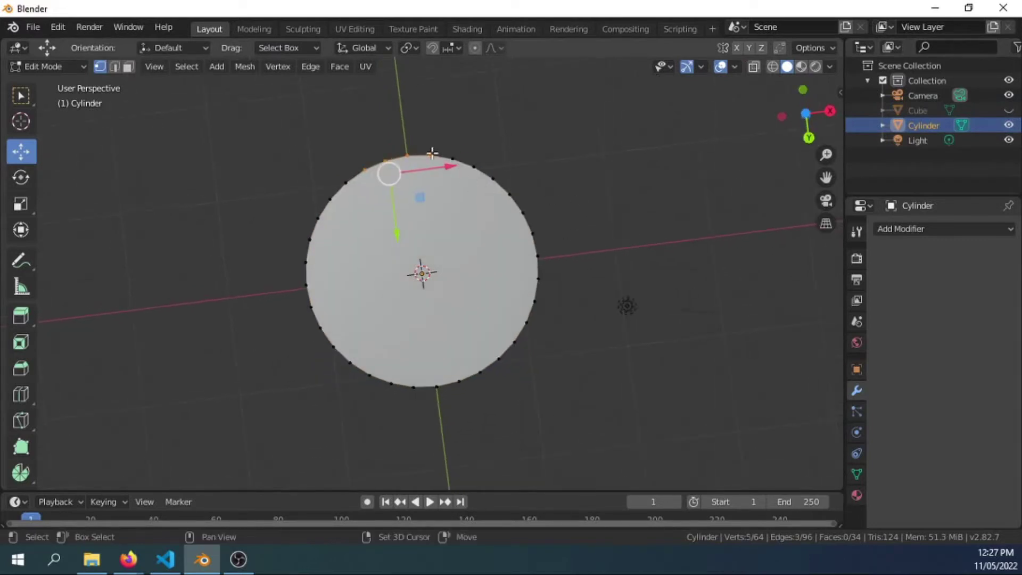
{"action": "left_click_drag", "start_coordinate": [599, 149], "coordinate": [541, 269], "text": "shift"}
{"action": "left_click_drag", "start_coordinate": [264, 168], "coordinate": [591, 421]}
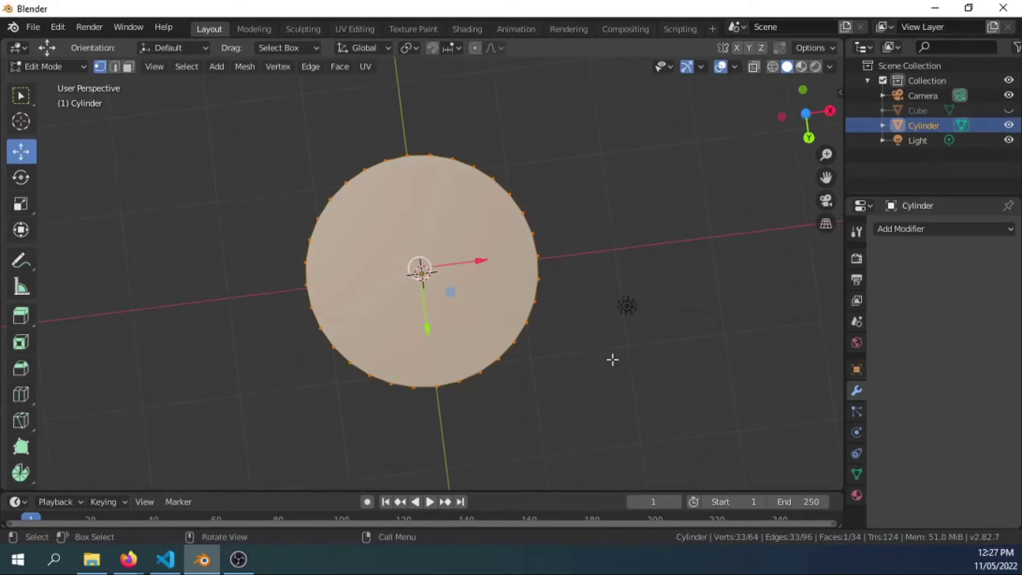
{"action": "middle_click_drag", "start_coordinate": [611, 359], "coordinate": [711, 420]}
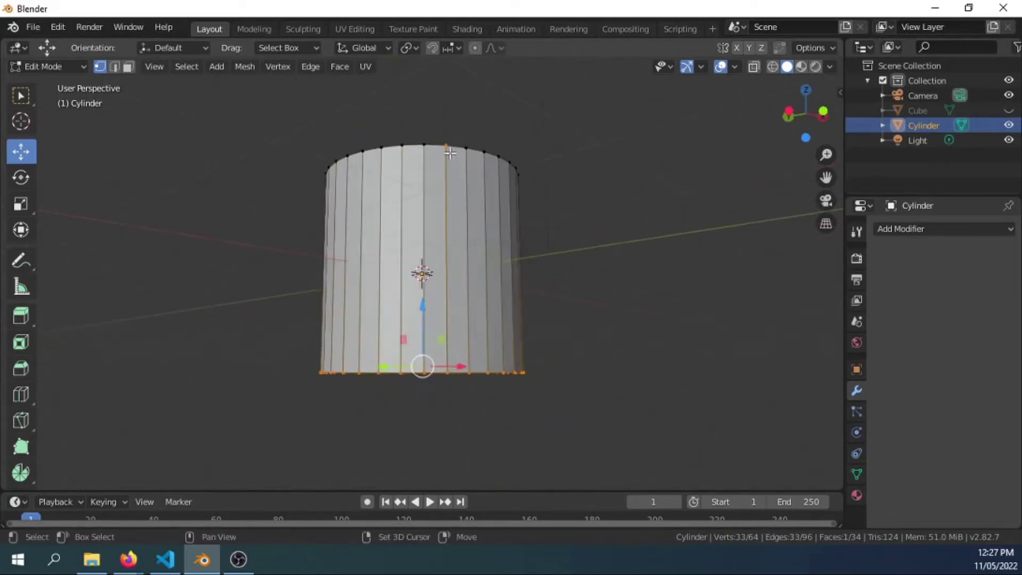
{"action": "middle_click_drag", "start_coordinate": [637, 394], "coordinate": [627, 433]}
{"action": "scroll", "coordinate": [510, 421], "scroll_direction": "down", "scroll_amount": 4}
{"action": "middle_click_drag", "start_coordinate": [510, 421], "coordinate": [420, 267]}
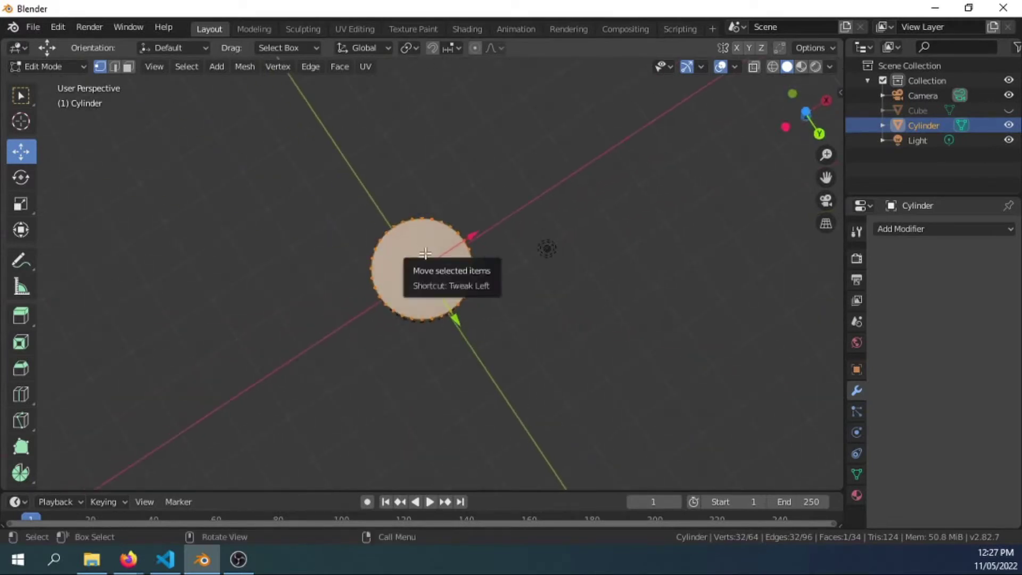
{"action": "scroll", "coordinate": [456, 344], "scroll_direction": "up", "scroll_amount": 2}
{"action": "key", "text": "x"}
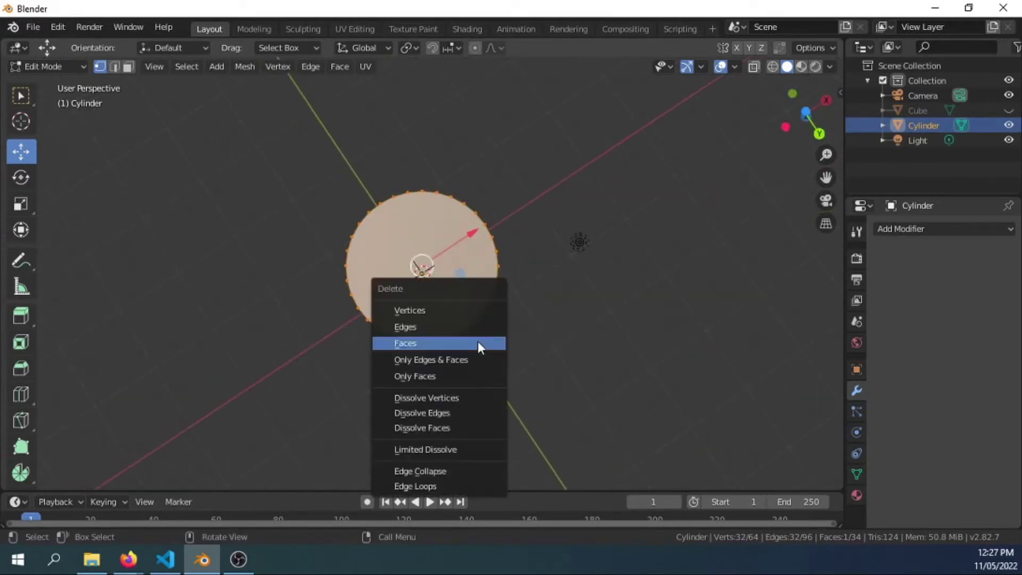
{"action": "left_click", "coordinate": [478, 343]}
Unhide the Cube object and select all the vertices around the cylinder's top end
{"action": "middle_click_drag", "start_coordinate": [511, 322], "coordinate": [765, 279]}
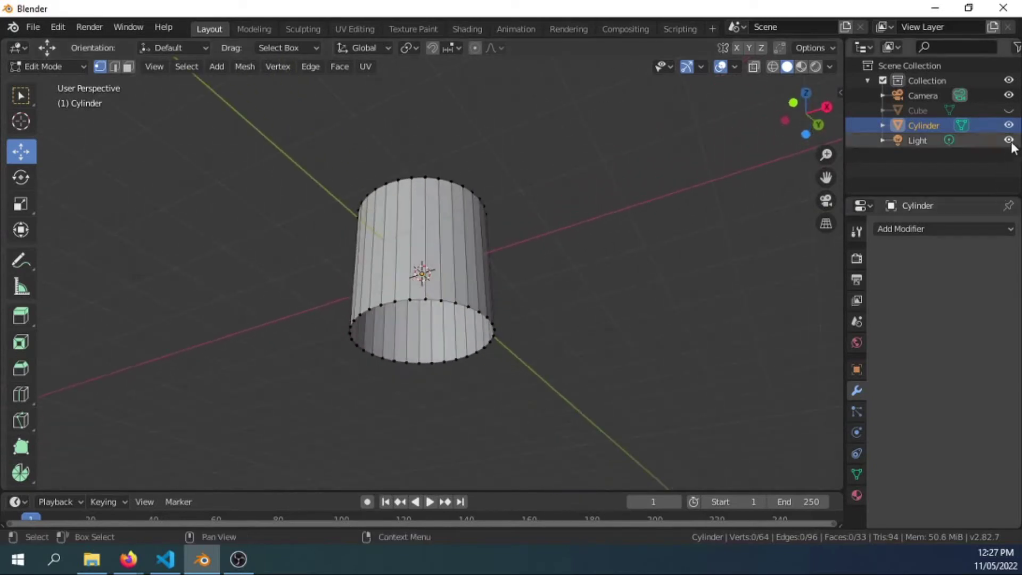
{"action": "left_click", "coordinate": [1008, 110]}
{"action": "middle_click_drag", "start_coordinate": [598, 265], "coordinate": [643, 317]}
{"action": "middle_click_drag", "start_coordinate": [589, 286], "coordinate": [600, 263]}
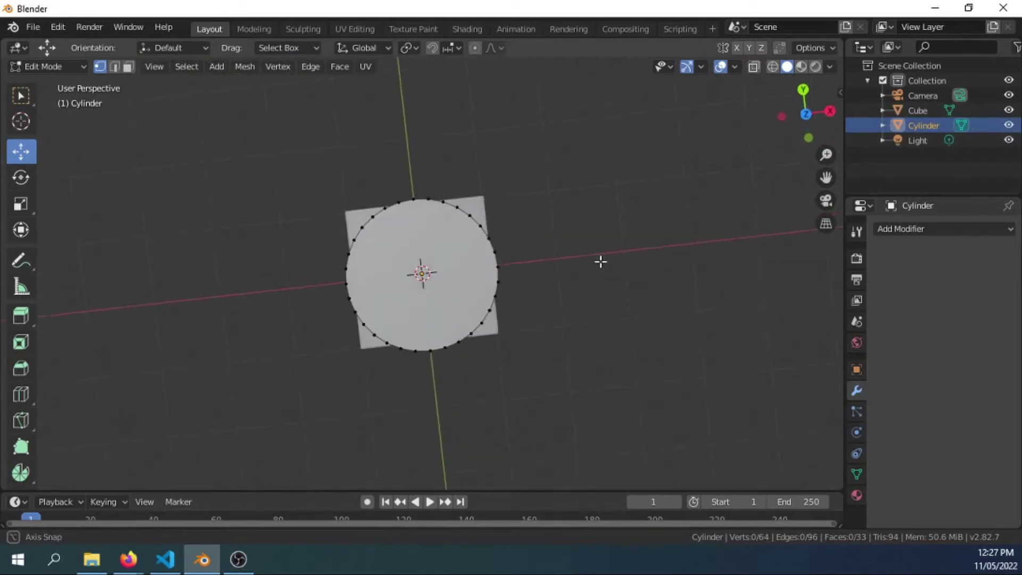
{"action": "left_click_drag", "start_coordinate": [348, 198], "coordinate": [552, 388]}
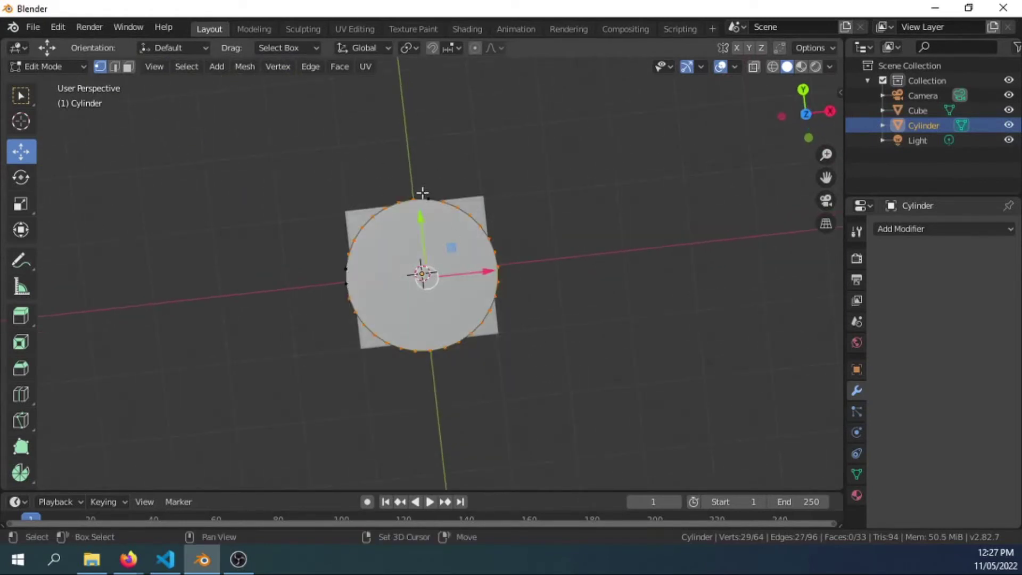
{"action": "middle_click_drag", "start_coordinate": [389, 316], "coordinate": [529, 377]}
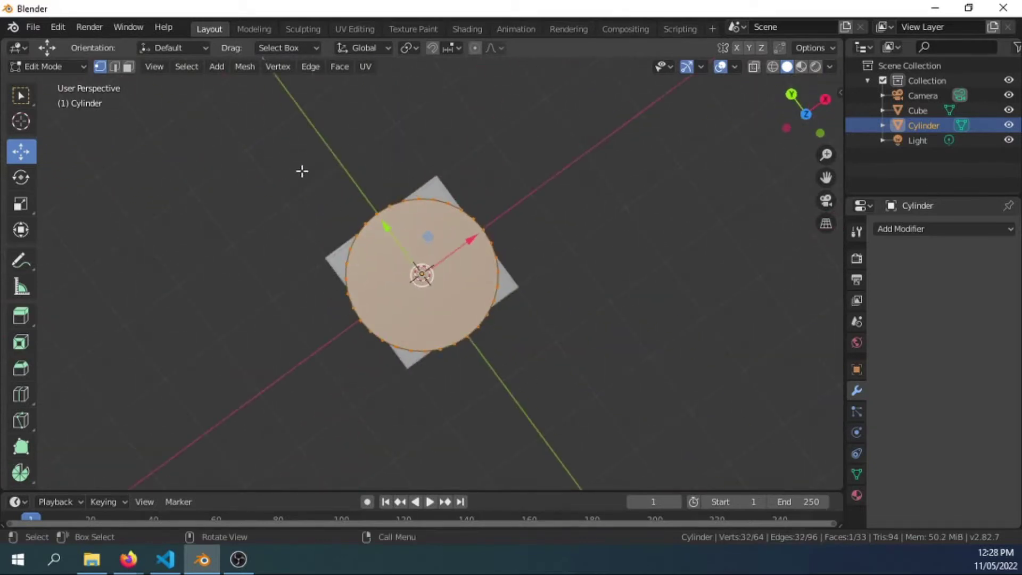
{"action": "middle_click_drag", "start_coordinate": [517, 231], "coordinate": [565, 167]}
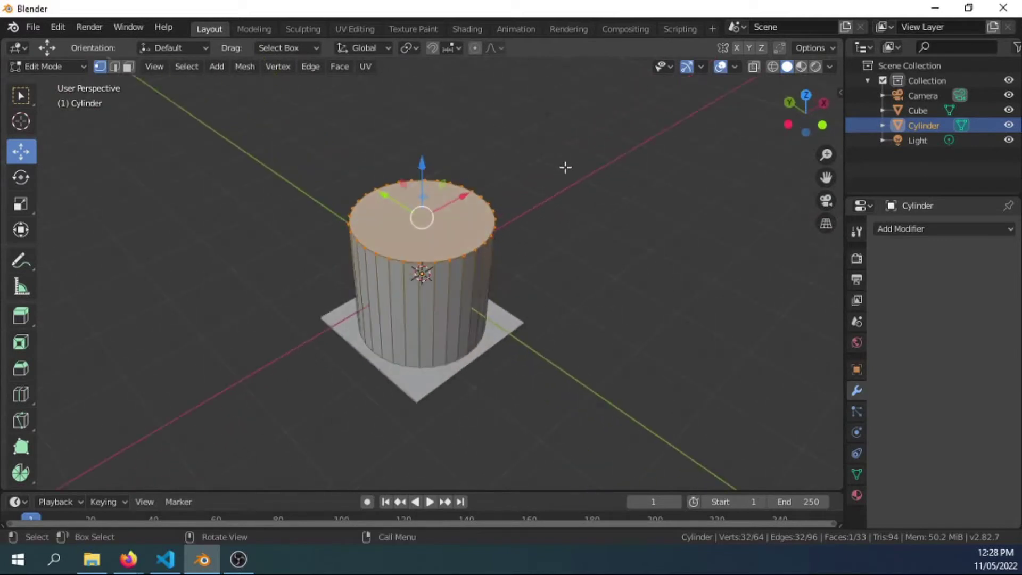
Scale the cylinder's top vertices down to a narrow tip to form a cone, and return to Object Mode
{"action": "key", "text": "KP_1"}
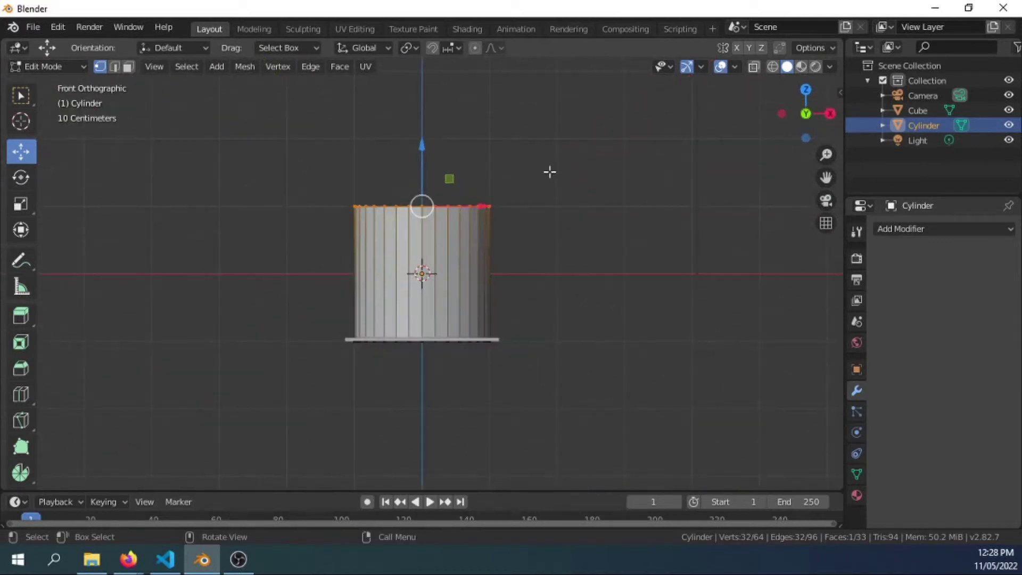
{"action": "key", "text": "s"}
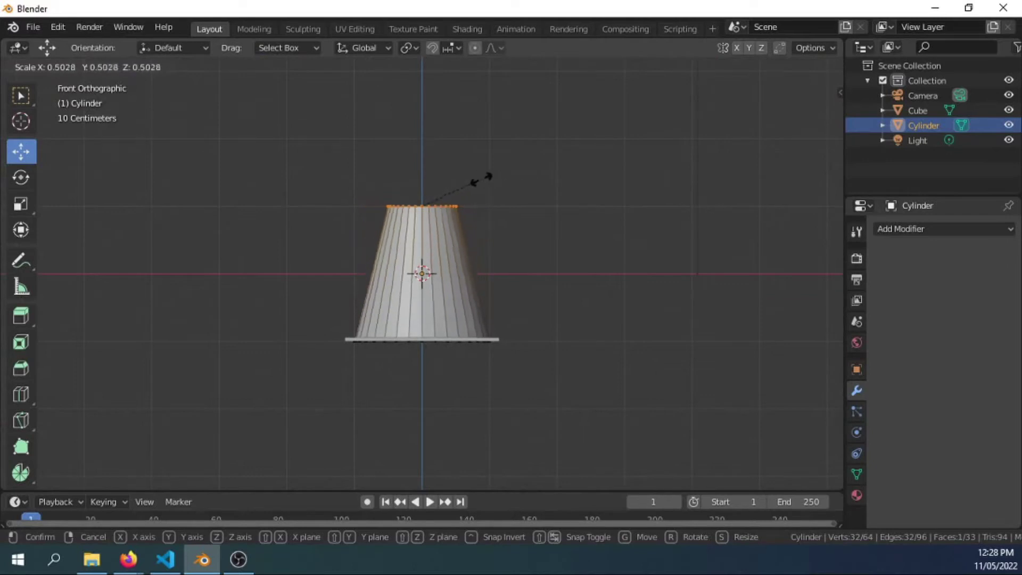
{"action": "left_click", "coordinate": [433, 193]}
{"action": "mouse_move", "coordinate": [527, 236]}
{"action": "middle_mouse_down"}
{"action": "mouse_move", "coordinate": [524, 356]}
{"action": "mouse_move", "coordinate": [529, 246]}
{"action": "middle_mouse_up"}
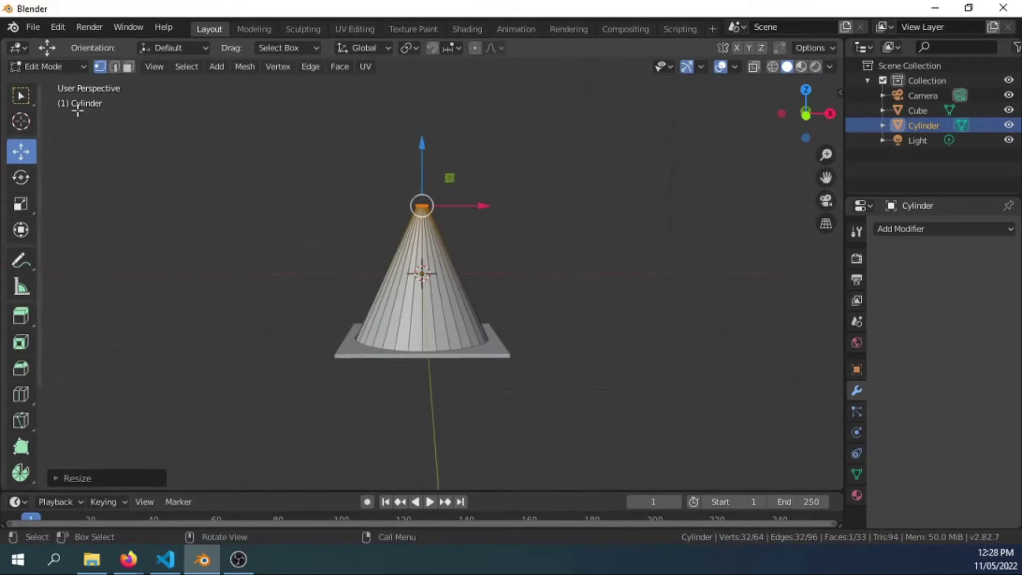
{"action": "left_click", "coordinate": [42, 67]}
{"action": "left_click", "coordinate": [47, 83]}
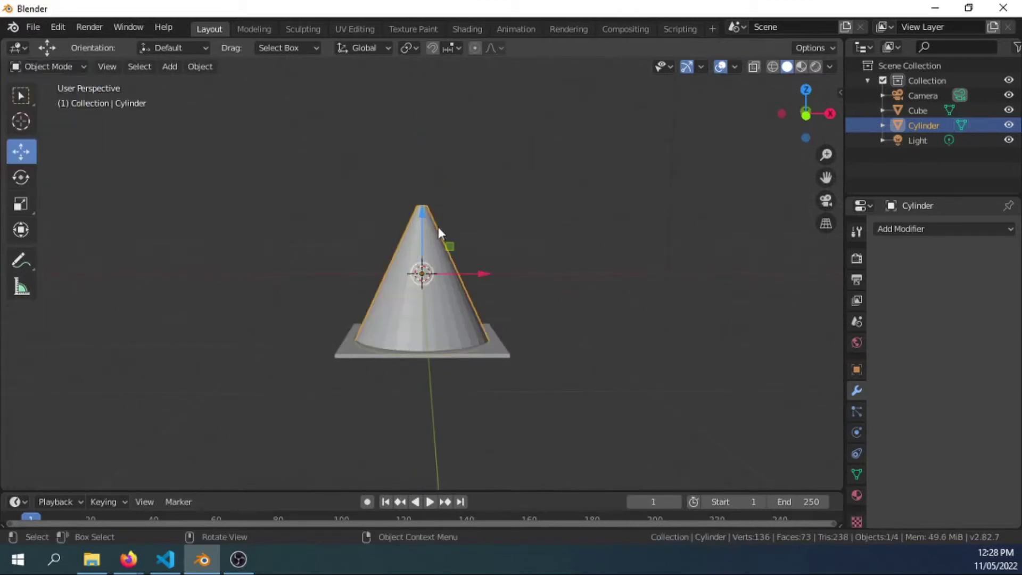
{"action": "middle_click_drag", "start_coordinate": [471, 298], "coordinate": [505, 319]}
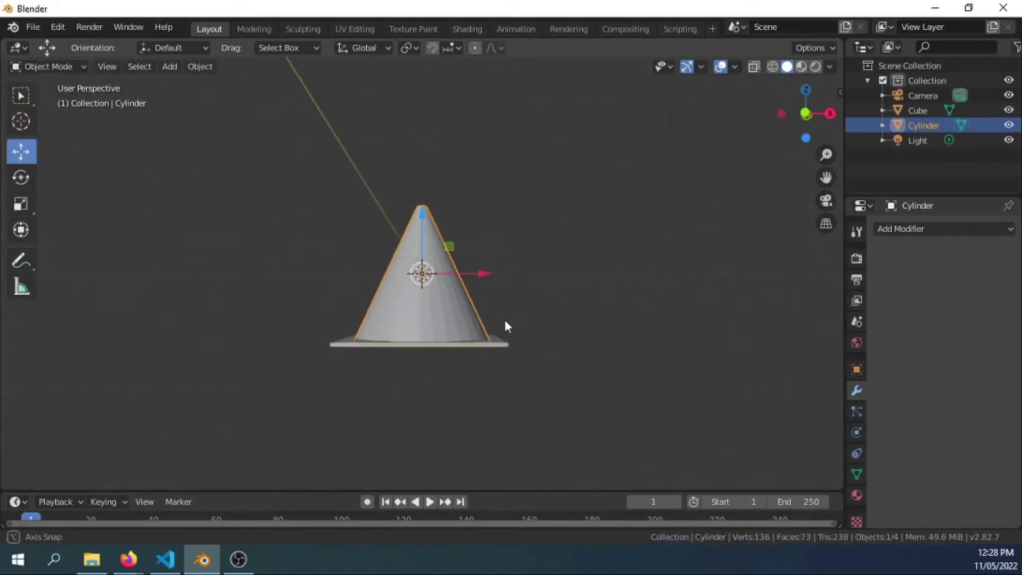
Raise the cone's tip vertices straight up along Z in Edit Mode to make the cone taller, and return to Object Mode
{"action": "left_click", "coordinate": [49, 68]}
{"action": "left_click", "coordinate": [50, 95]}
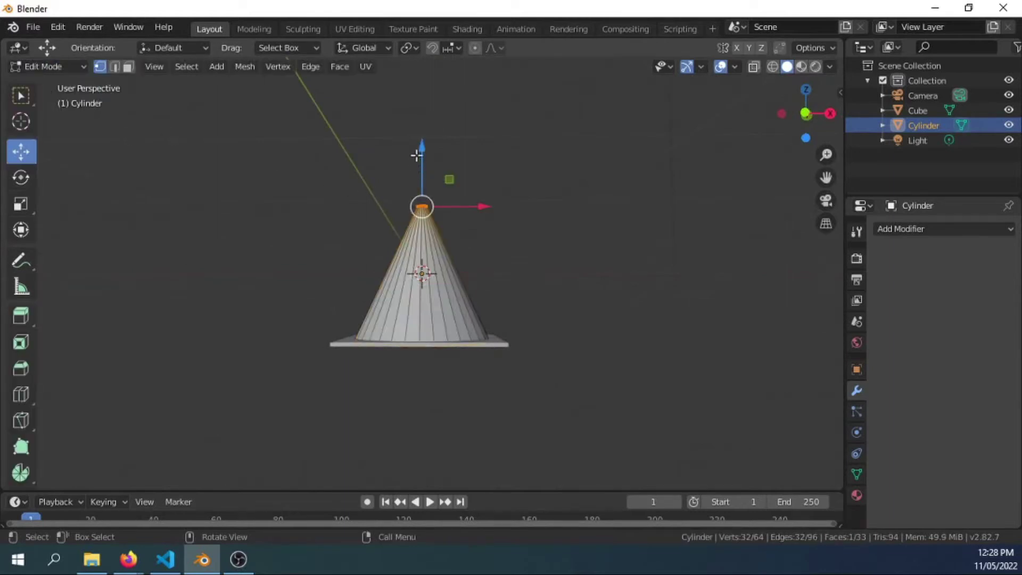
{"action": "key", "text": "KP_1"}
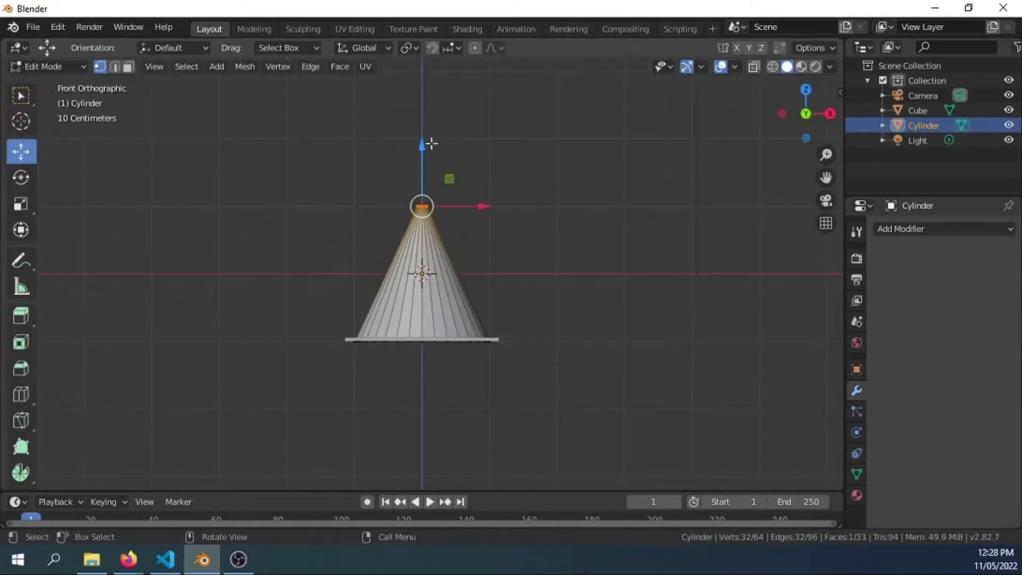
{"action": "left_click_drag", "start_coordinate": [423, 147], "coordinate": [427, 482]}
{"action": "left_click", "coordinate": [581, 389]}
{"action": "scroll", "coordinate": [605, 405], "scroll_direction": "up", "scroll_amount": 2}
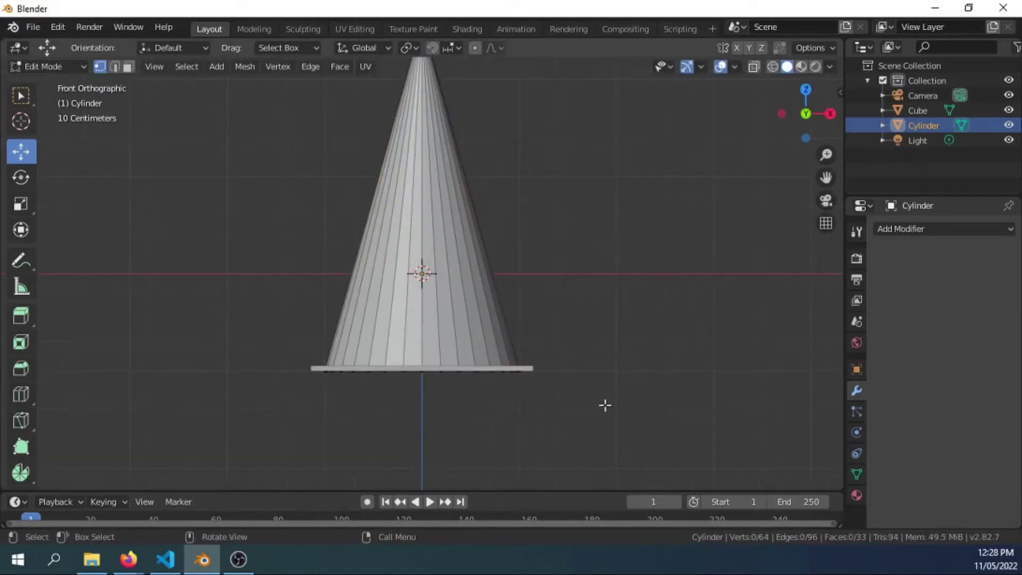
{"action": "scroll", "coordinate": [586, 403], "scroll_direction": "down", "scroll_amount": 1}
{"action": "mouse_move", "coordinate": [586, 403]}
{"action": "middle_mouse_down"}
{"action": "mouse_move", "coordinate": [586, 347]}
{"action": "mouse_move", "coordinate": [584, 408]}
{"action": "middle_mouse_up"}
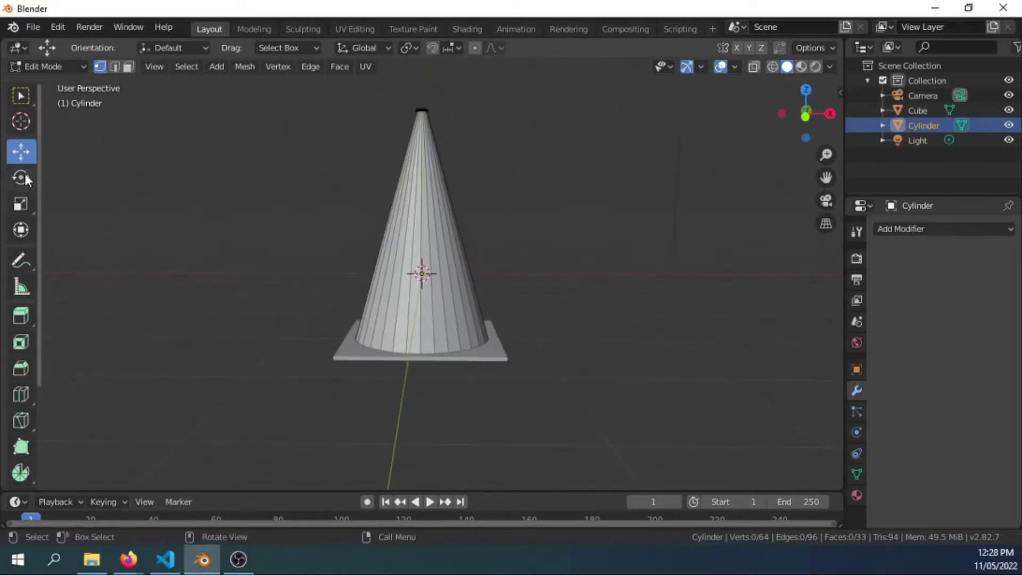
{"action": "left_click", "coordinate": [56, 68]}
{"action": "left_click", "coordinate": [56, 79]}
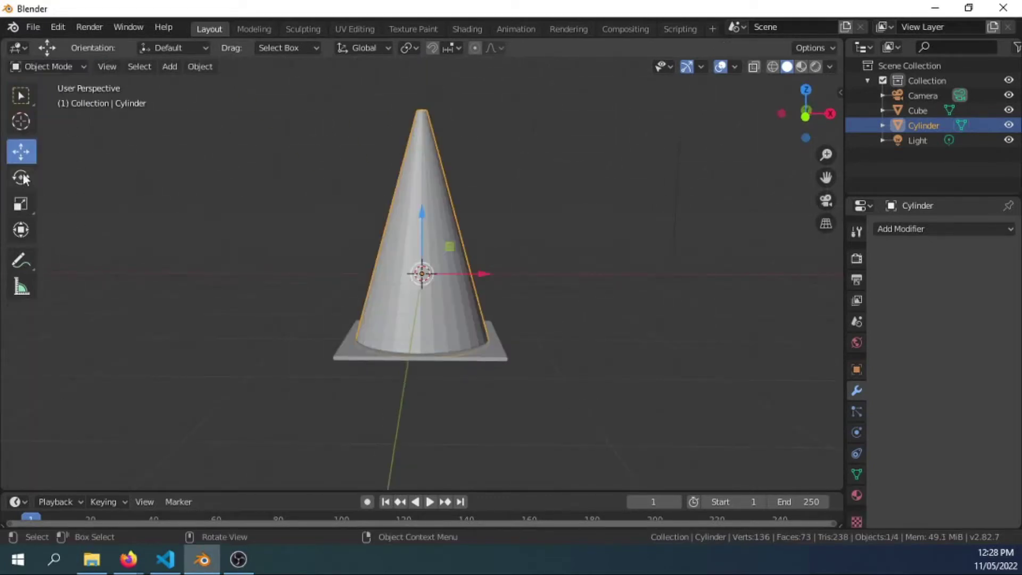
Move the whole cone slightly up along Z so its bottom rim no longer protrudes below the slab
{"action": "key", "text": "KP_1"}
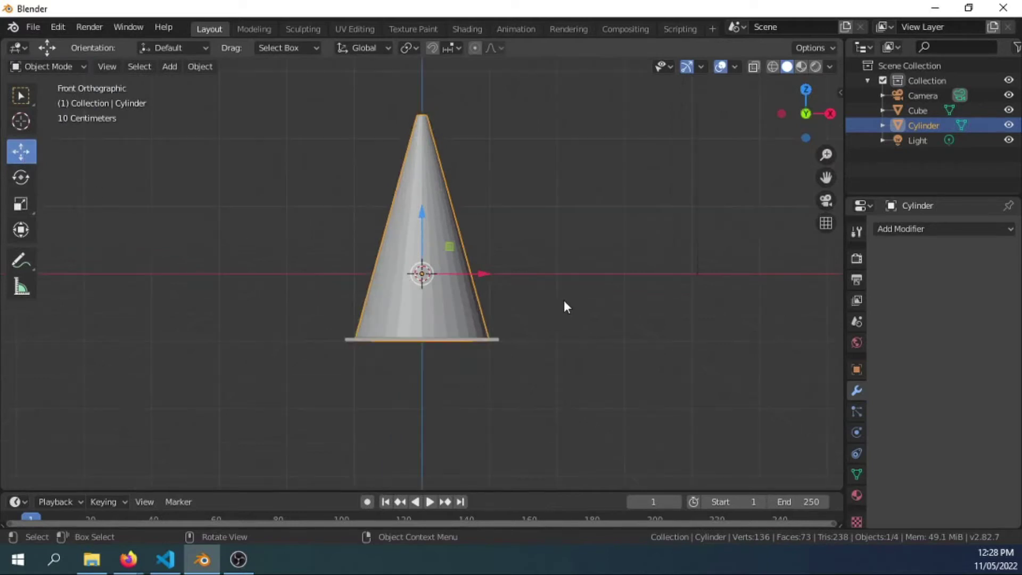
{"action": "scroll", "coordinate": [461, 367], "scroll_direction": "up", "scroll_amount": 2}
{"action": "scroll", "coordinate": [460, 363], "scroll_direction": "up", "scroll_amount": 3}
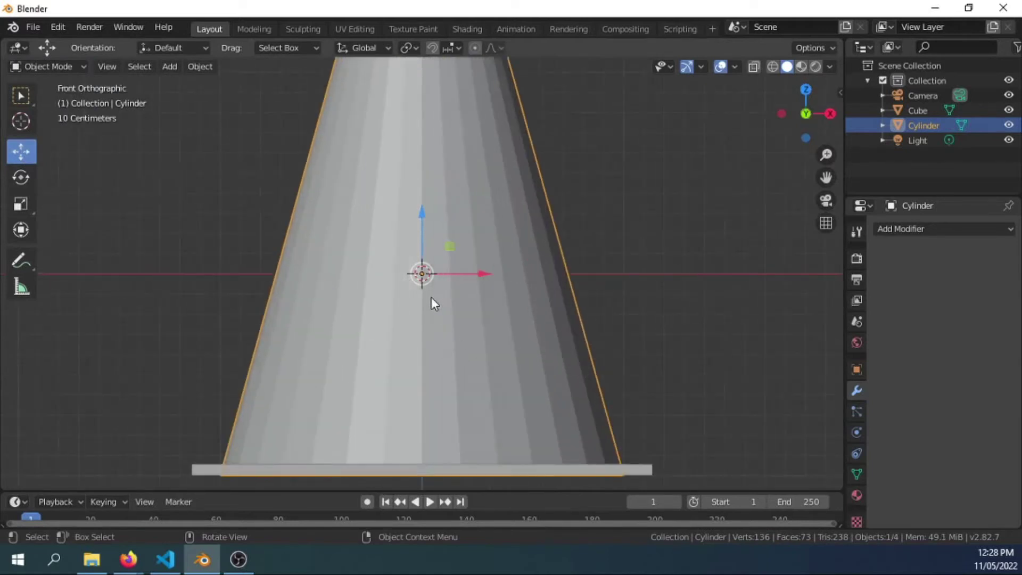
{"action": "left_click_drag", "start_coordinate": [423, 213], "coordinate": [423, 199]}
{"action": "scroll", "coordinate": [601, 283], "scroll_direction": "down", "scroll_amount": 4}
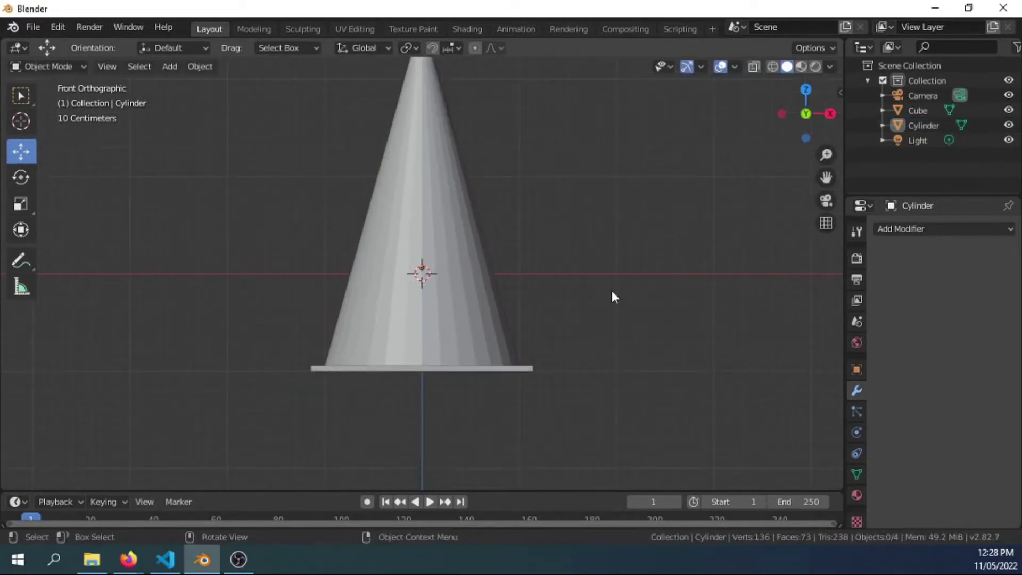
{"action": "middle_click_drag", "start_coordinate": [609, 310], "coordinate": [621, 366]}
{"action": "scroll", "coordinate": [607, 365], "scroll_direction": "down", "scroll_amount": 4}
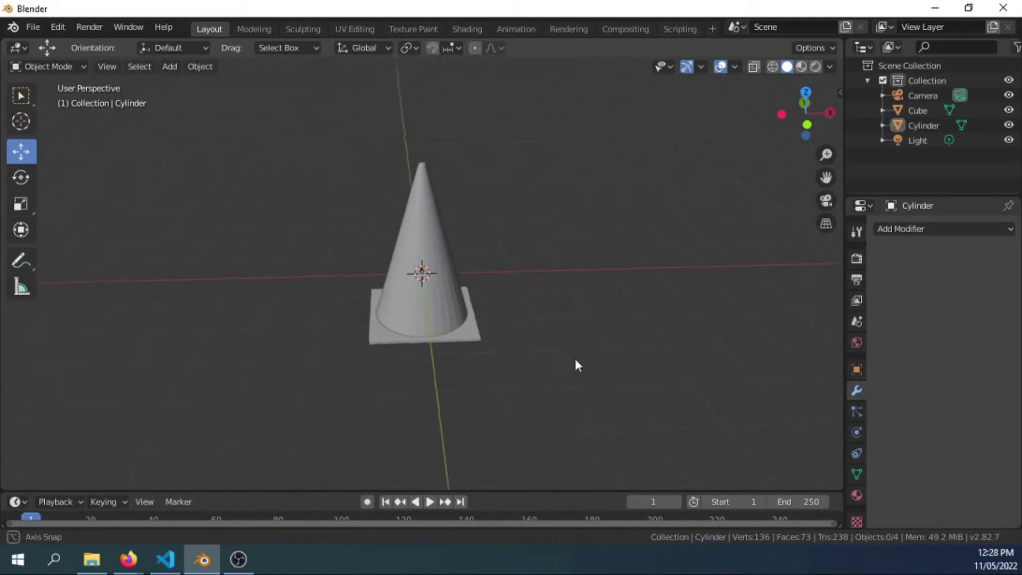
Put the square slab in Edit Mode with face selection and deselect everything
{"action": "scroll", "coordinate": [564, 346], "scroll_direction": "up", "scroll_amount": 2}
{"action": "scroll", "coordinate": [559, 343], "scroll_direction": "up", "scroll_amount": 4}
{"action": "middle_click_drag", "start_coordinate": [611, 414], "coordinate": [660, 367]}
{"action": "left_click", "coordinate": [597, 379]}
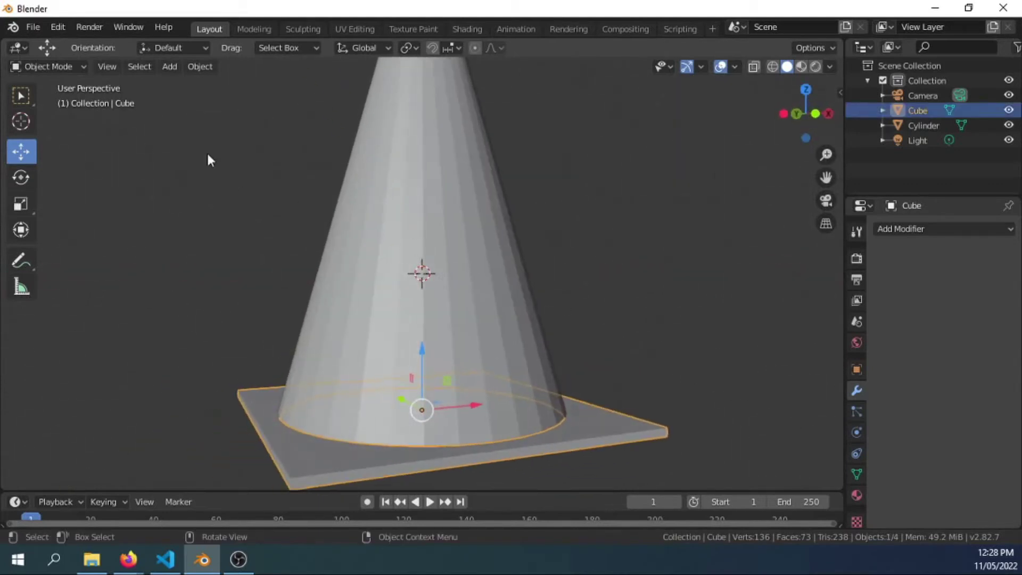
{"action": "left_click", "coordinate": [74, 69]}
{"action": "left_click", "coordinate": [76, 85]}
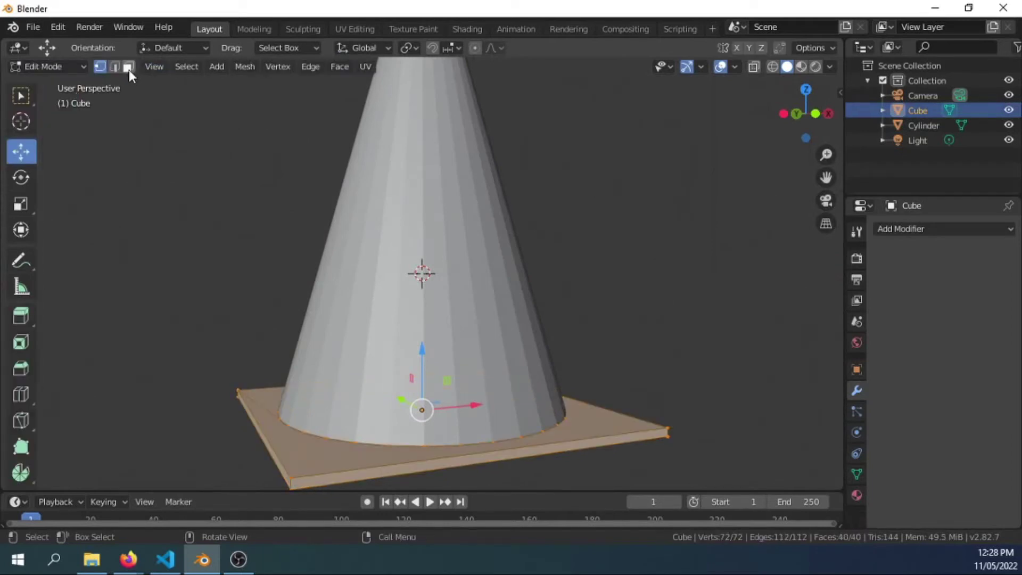
{"action": "left_click", "coordinate": [128, 67]}
{"action": "middle_click_drag", "start_coordinate": [465, 411], "coordinate": [510, 372]}
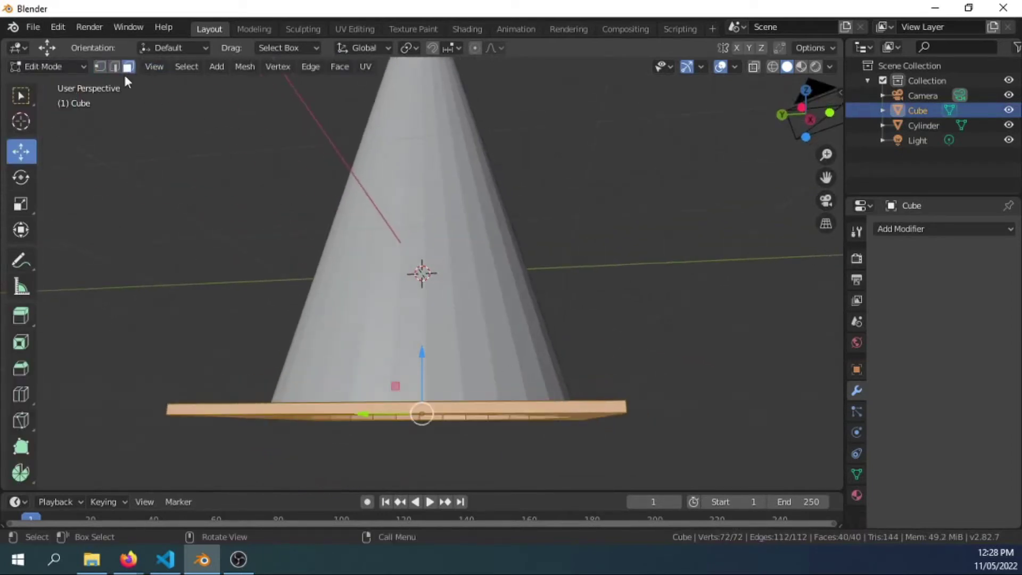
{"action": "left_click", "coordinate": [618, 277]}
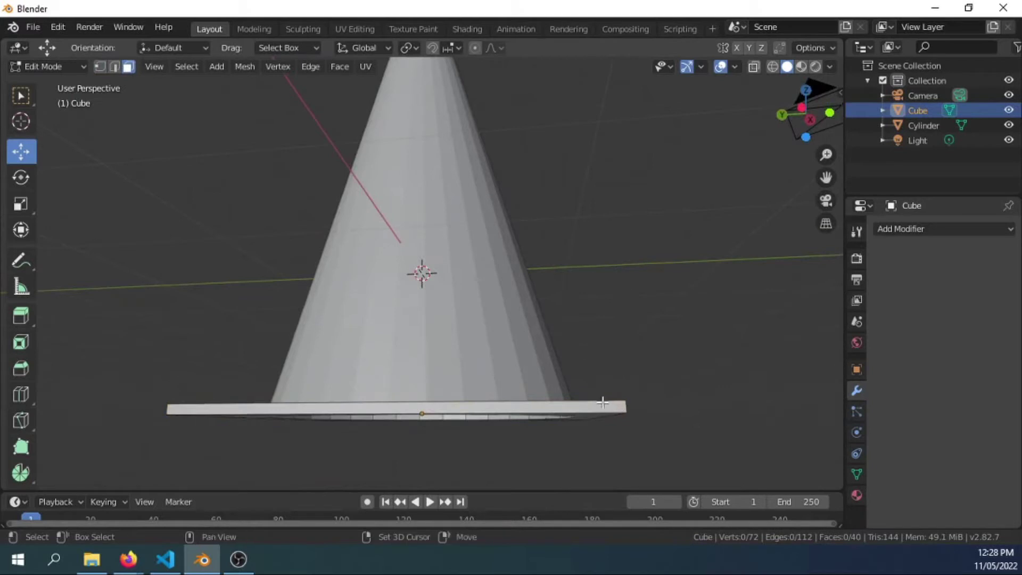
Select the slab's four outer side faces and bevel them slightly with one segment
{"action": "left_click", "coordinate": [601, 404]}
{"action": "middle_click_drag", "start_coordinate": [680, 413], "coordinate": [497, 443]}
{"action": "left_click", "coordinate": [543, 417], "text": "shift"}
{"action": "left_click", "coordinate": [550, 424], "text": "shift"}
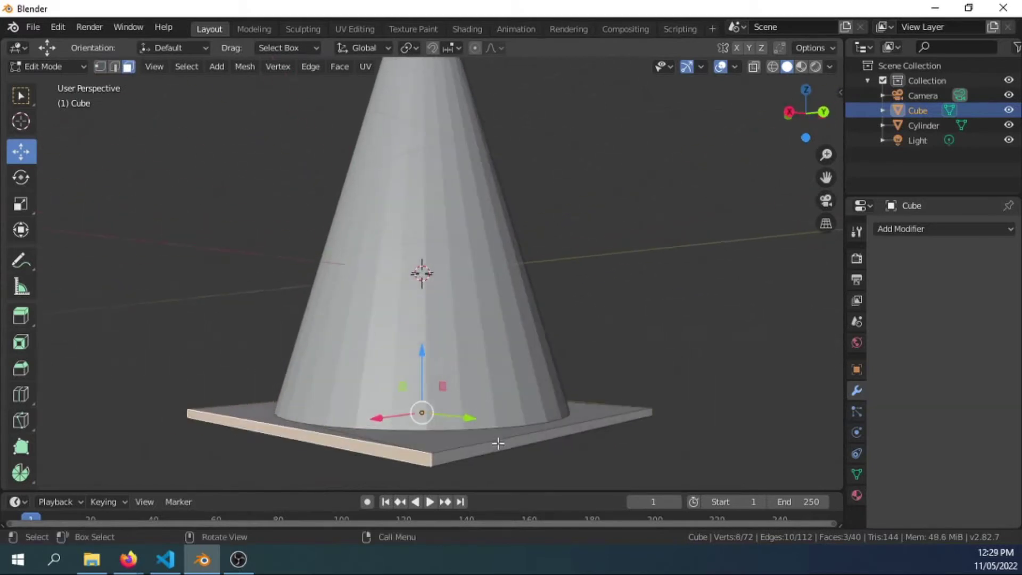
{"action": "left_click", "coordinate": [498, 446], "text": "shift"}
{"action": "middle_click_drag", "start_coordinate": [563, 461], "coordinate": [614, 445]}
{"action": "key", "text": "ctrl+b"}
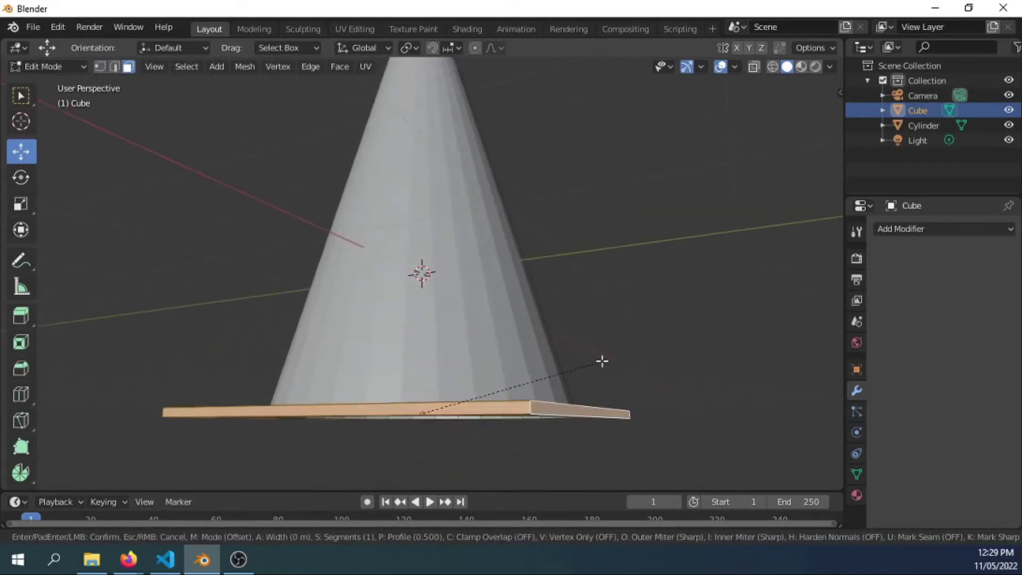
{"action": "left_click", "coordinate": [624, 406]}
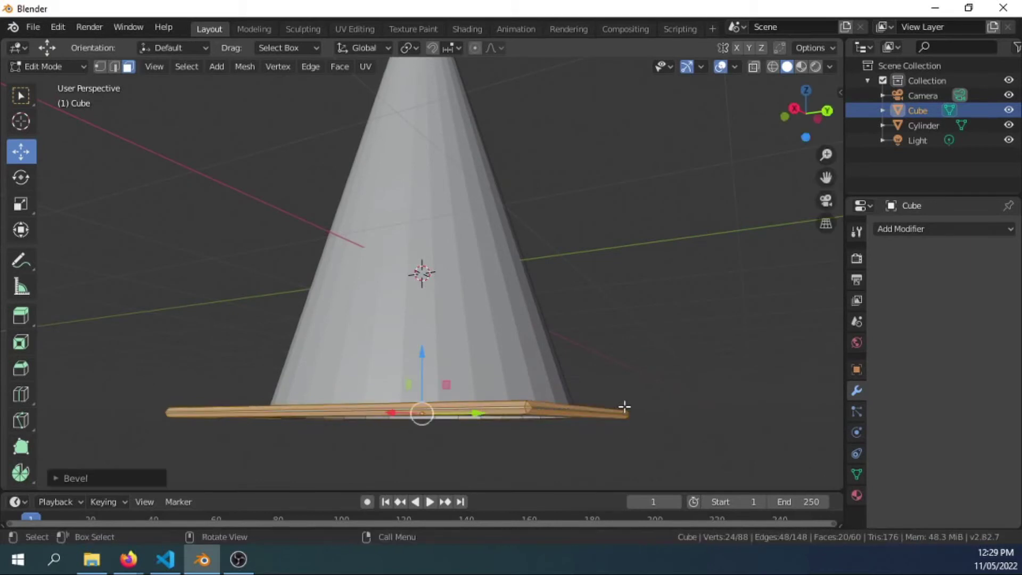
{"action": "middle_click_drag", "start_coordinate": [623, 410], "coordinate": [650, 360]}
{"action": "scroll", "coordinate": [635, 432], "scroll_direction": "down", "scroll_amount": 2}
{"action": "left_click", "coordinate": [613, 395]}
{"action": "scroll", "coordinate": [634, 426], "scroll_direction": "up", "scroll_amount": 2}
{"action": "scroll", "coordinate": [559, 368], "scroll_direction": "down", "scroll_amount": 3}
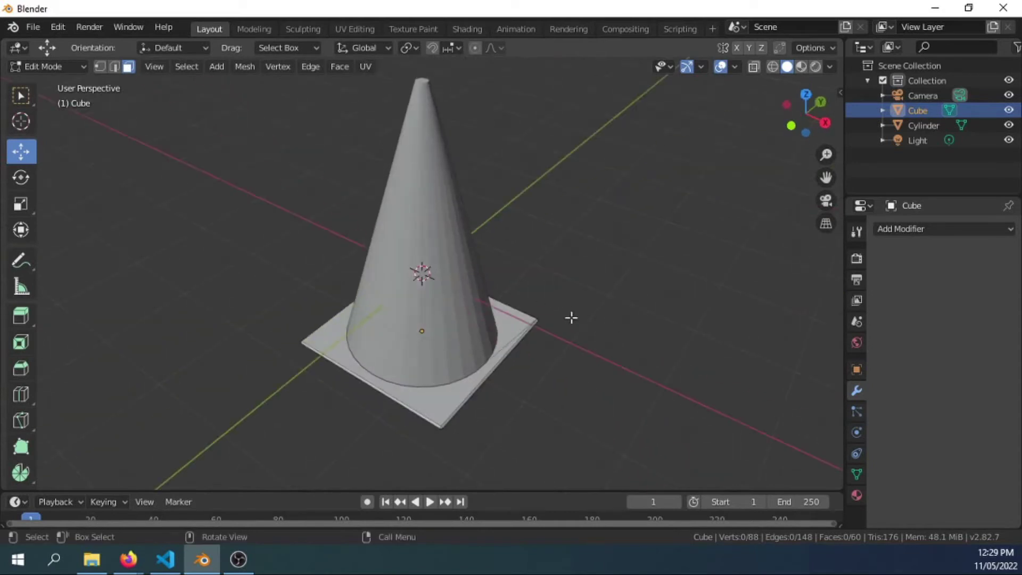
Return to Object Mode and join the slab and the cone into one object
{"action": "left_click", "coordinate": [66, 66]}
{"action": "left_click", "coordinate": [66, 81]}
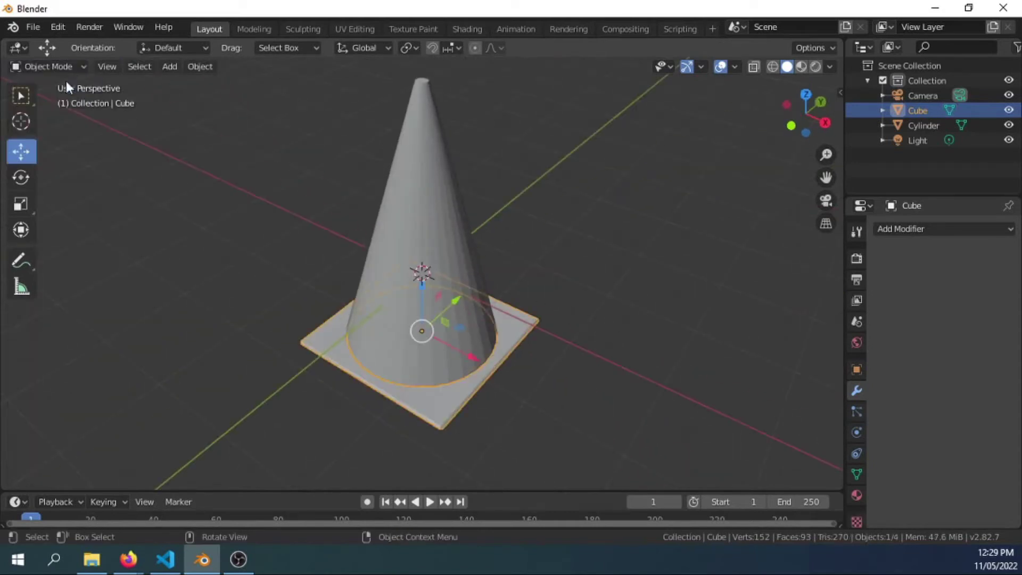
{"action": "left_click", "coordinate": [22, 96]}
{"action": "scroll", "coordinate": [360, 143], "scroll_direction": "down", "scroll_amount": 3}
{"action": "left_click_drag", "start_coordinate": [345, 140], "coordinate": [582, 397]}
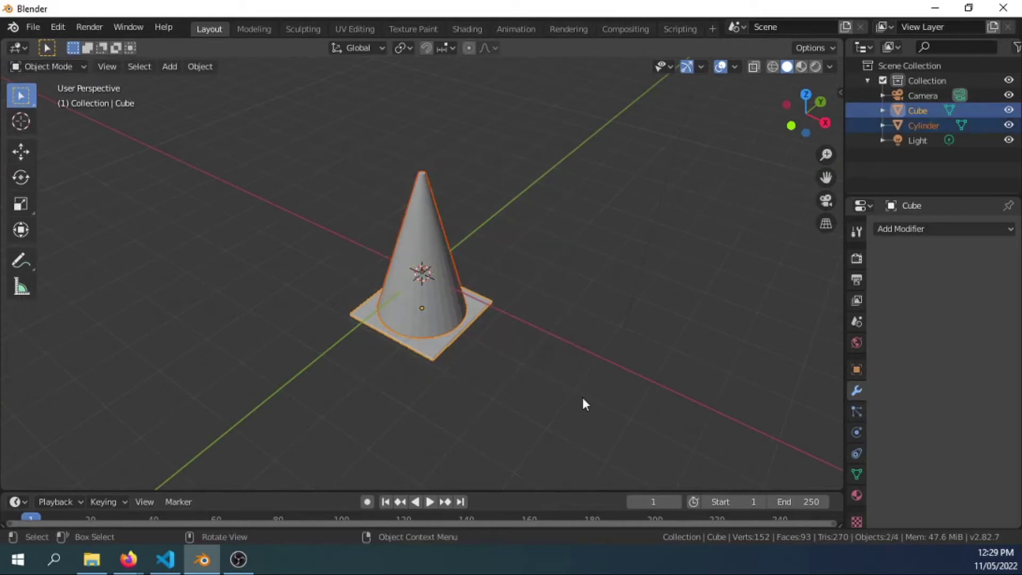
{"action": "key", "text": "ctrl+j"}
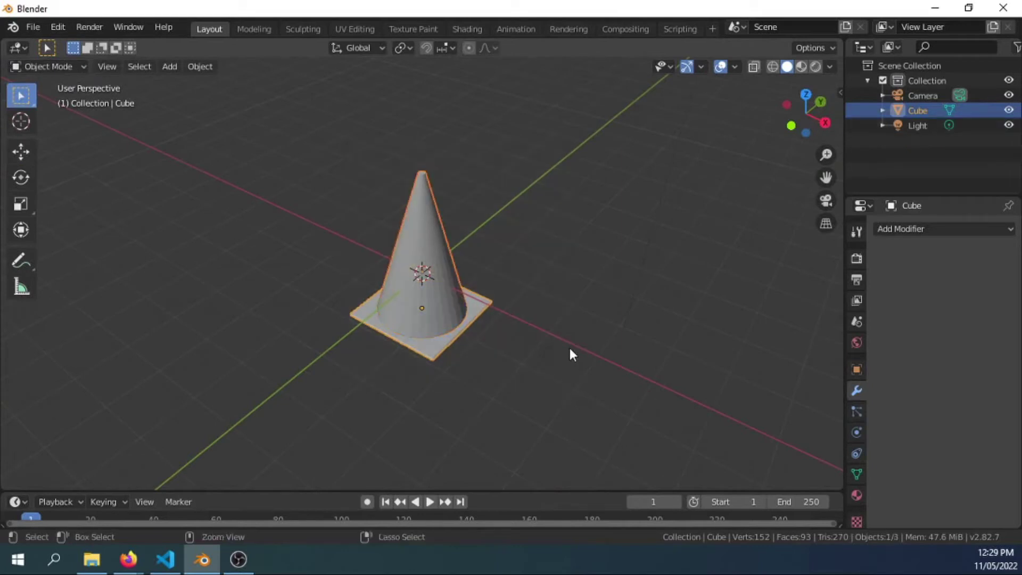
{"action": "left_click", "coordinate": [594, 329]}
{"action": "mouse_move", "coordinate": [594, 327]}
{"action": "middle_mouse_down"}
{"action": "mouse_move", "coordinate": [531, 343]}
{"action": "mouse_move", "coordinate": [598, 251]}
{"action": "mouse_move", "coordinate": [550, 304]}
{"action": "mouse_move", "coordinate": [594, 347]}
{"action": "middle_mouse_up"}
{"action": "scroll", "coordinate": [583, 274], "scroll_direction": "up", "scroll_amount": 3}
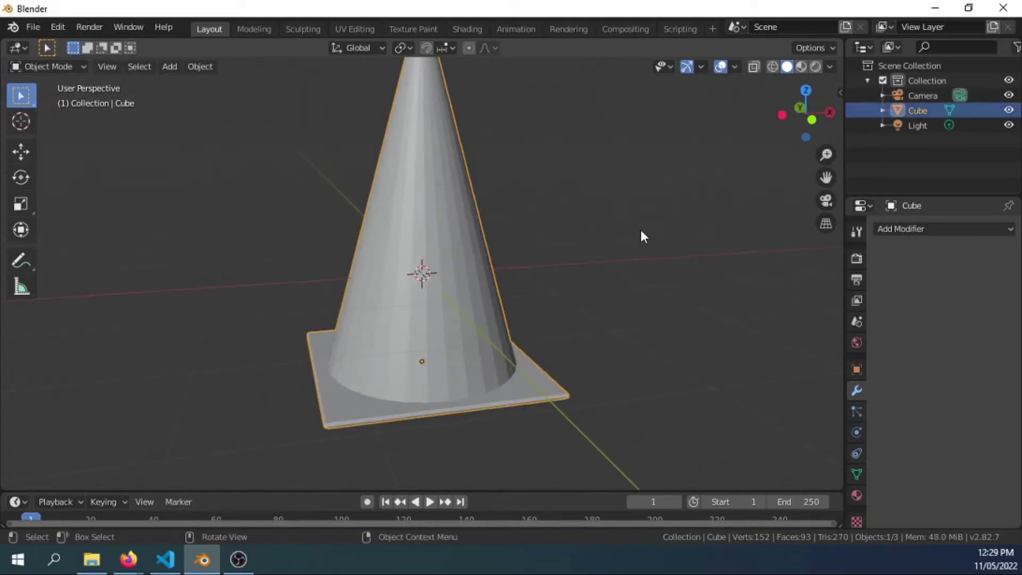
Change the scene's Light to an Area light
{"action": "left_click", "coordinate": [919, 127]}
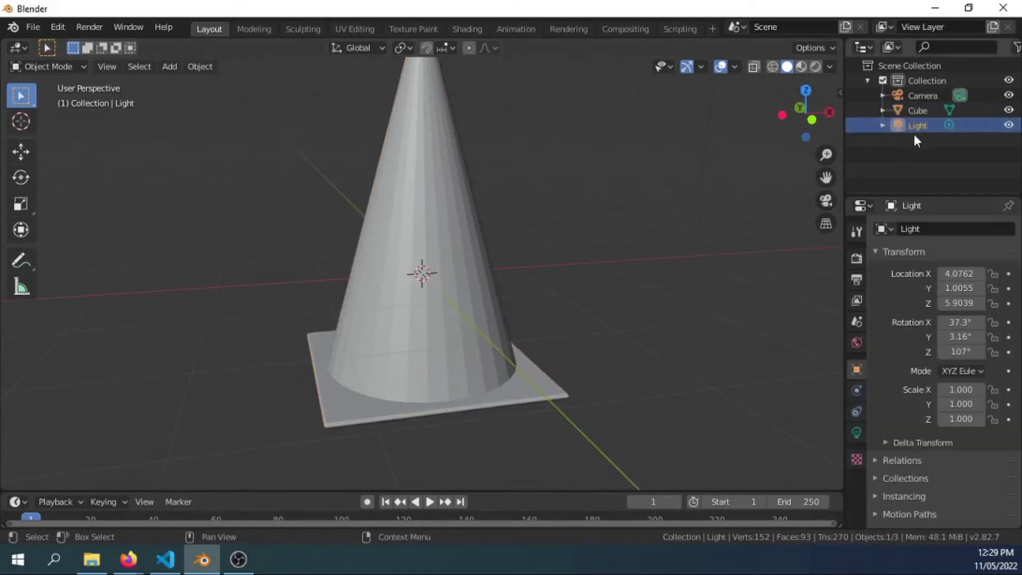
{"action": "left_click", "coordinate": [857, 431]}
{"action": "left_click", "coordinate": [1003, 296]}
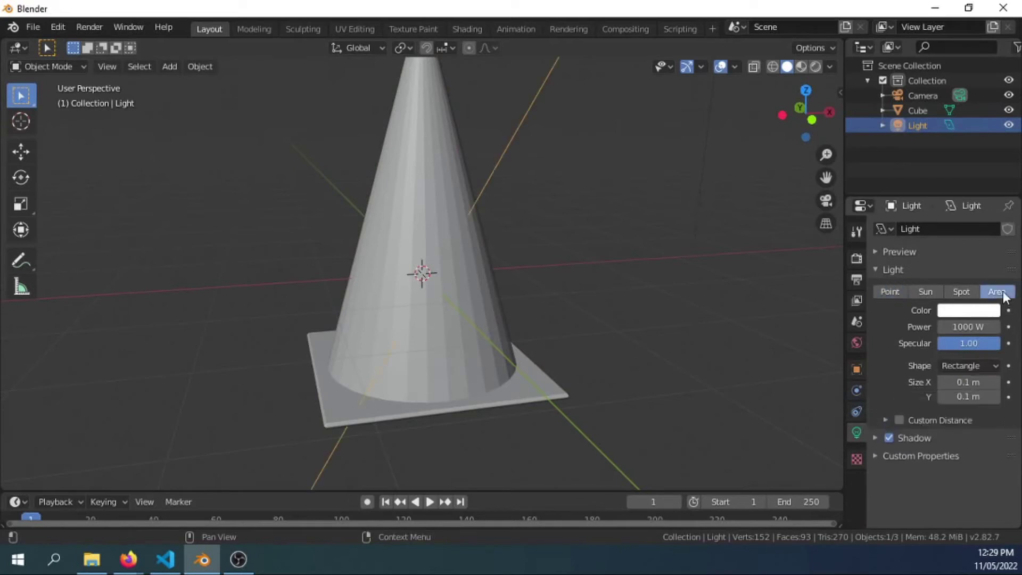
{"action": "middle_click_drag", "start_coordinate": [634, 290], "coordinate": [778, 317]}
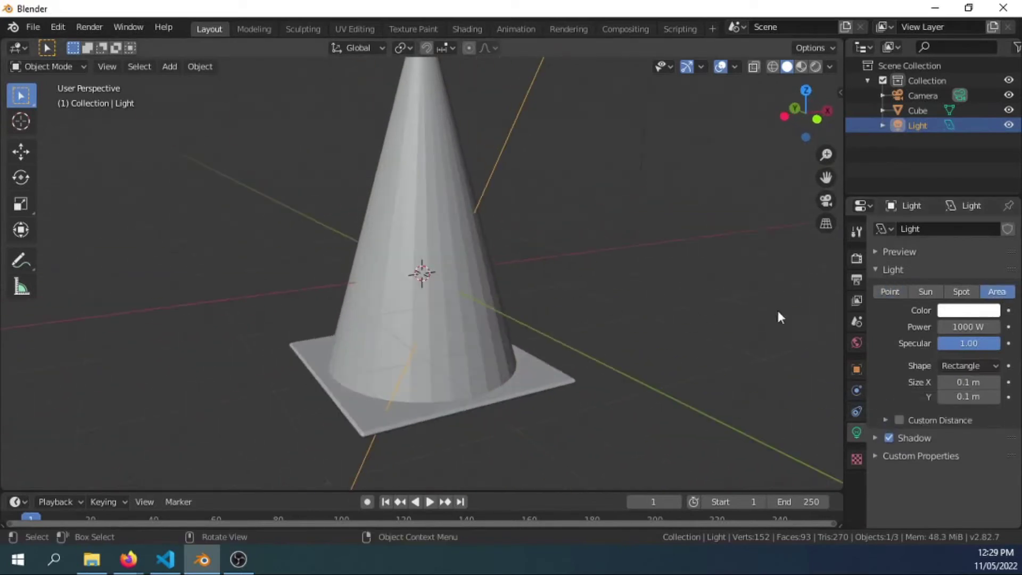
Select the joined cone object and give it a new material with an orange base colour
{"action": "left_click", "coordinate": [918, 110]}
{"action": "left_click", "coordinate": [857, 495]}
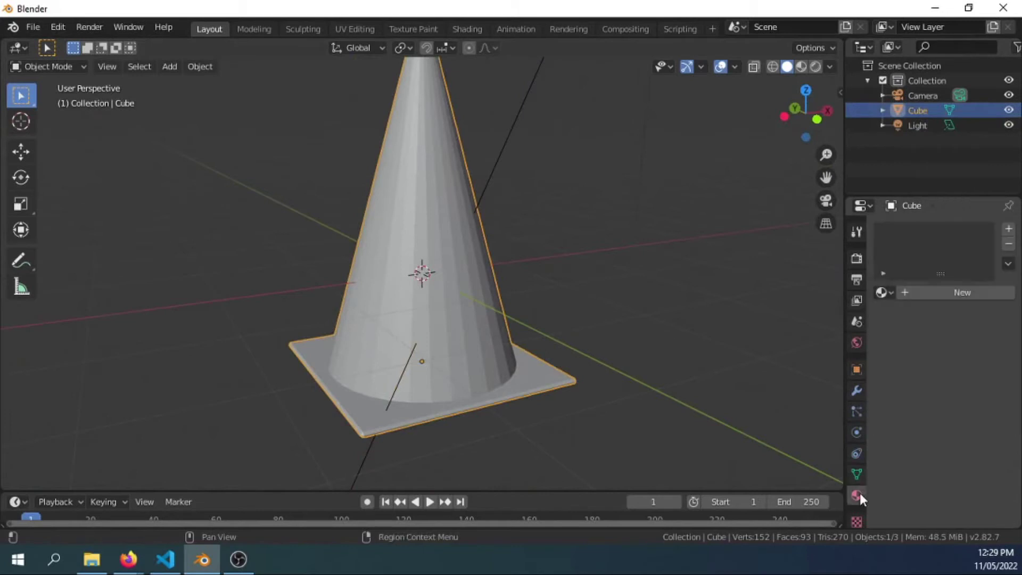
{"action": "left_click", "coordinate": [965, 291]}
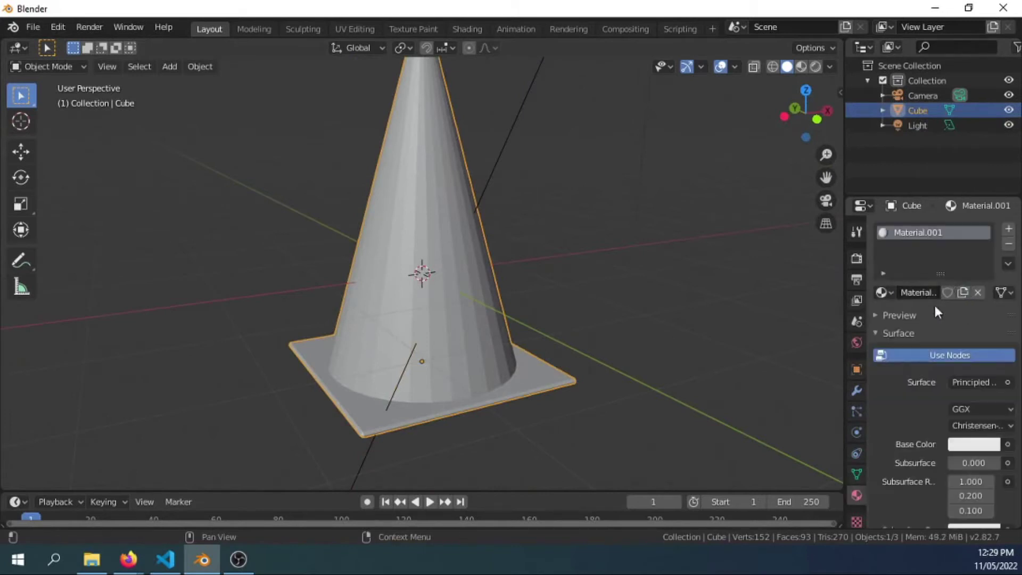
{"action": "left_click", "coordinate": [976, 446]}
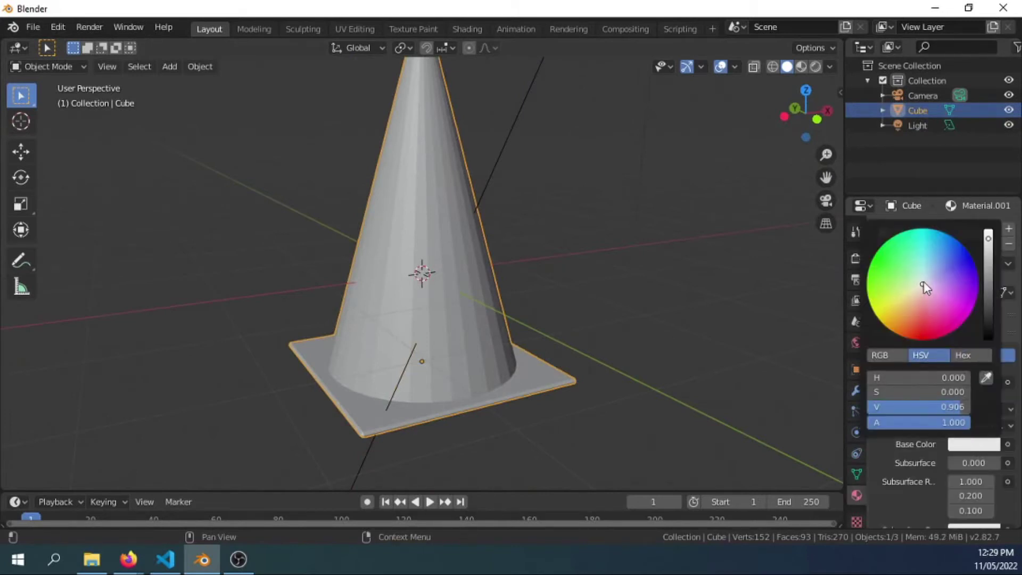
{"action": "left_click_drag", "start_coordinate": [925, 287], "coordinate": [907, 334]}
Put the cone in Edit Mode and shift its material's base colour to a redder orange
{"action": "left_click", "coordinate": [82, 67]}
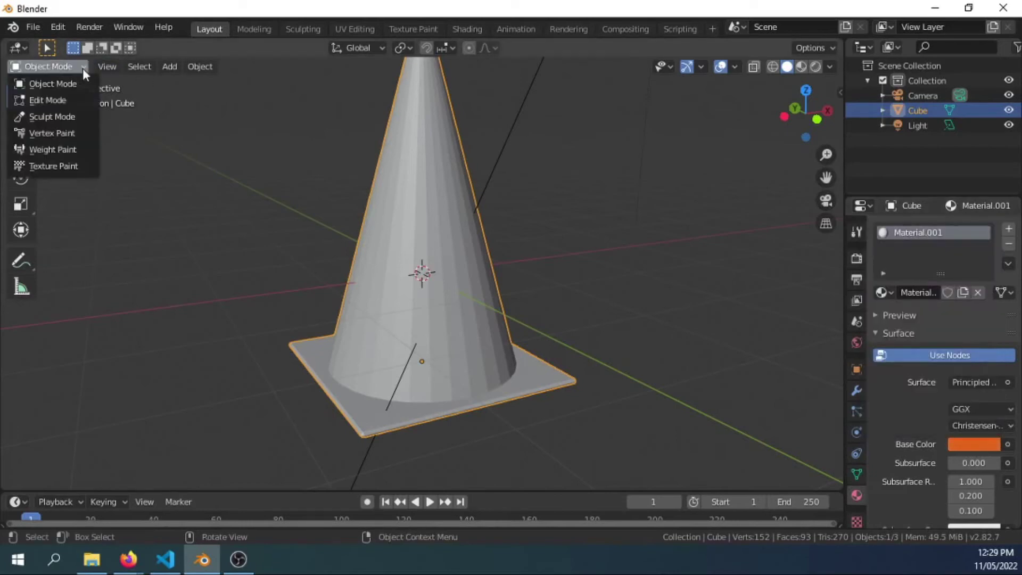
{"action": "left_click", "coordinate": [65, 99]}
{"action": "scroll", "coordinate": [587, 208], "scroll_direction": "down", "scroll_amount": 3}
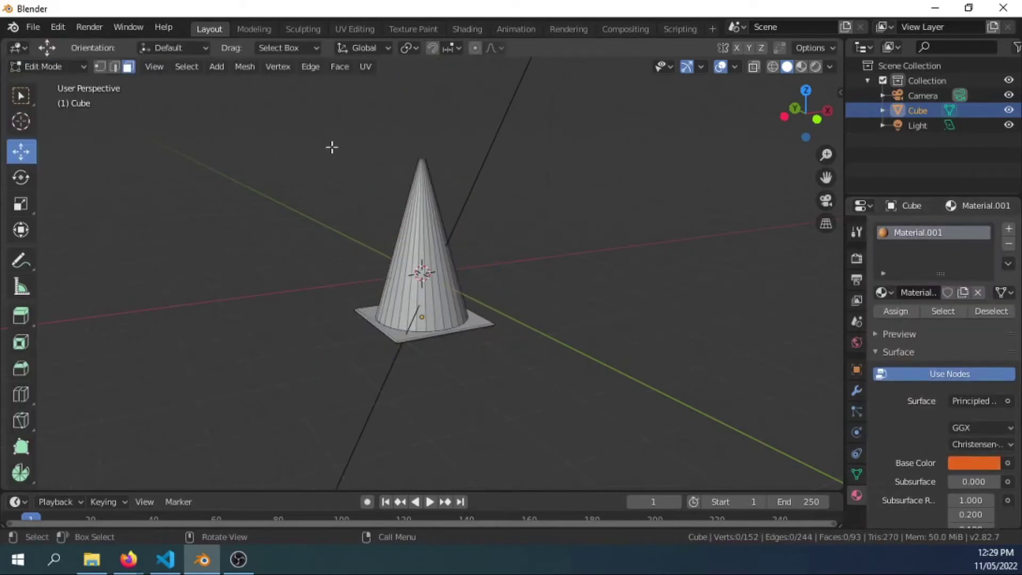
{"action": "left_click_drag", "start_coordinate": [332, 147], "coordinate": [607, 405]}
{"action": "left_click", "coordinate": [963, 462]}
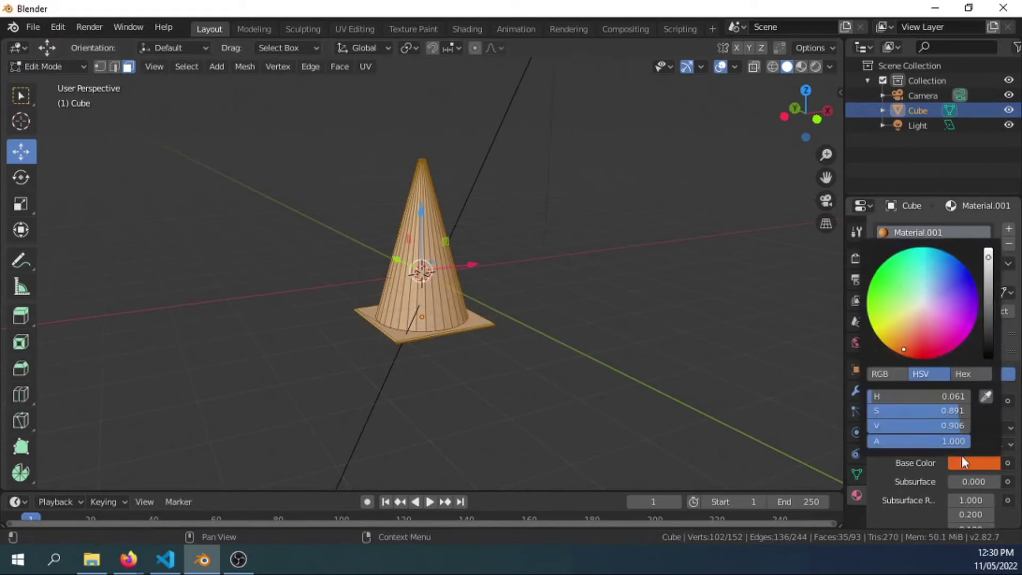
{"action": "mouse_move", "coordinate": [903, 347]}
{"action": "left_mouse_down"}
{"action": "mouse_move", "coordinate": [909, 335]}
{"action": "mouse_move", "coordinate": [917, 346]}
{"action": "left_mouse_up"}
{"action": "left_click", "coordinate": [698, 342]}
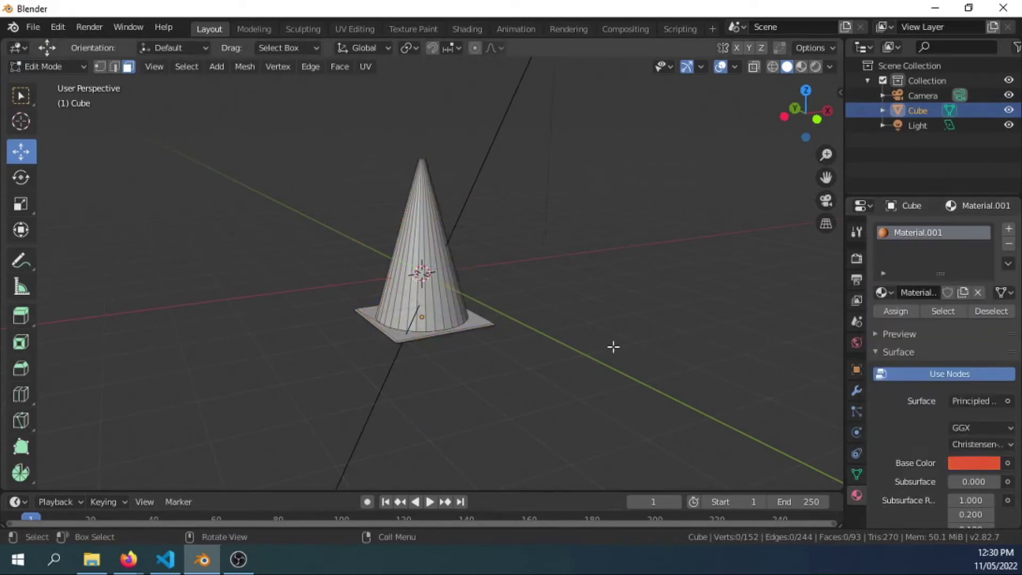
Select all vertices of the cone and its base with box selections from several viewing angles
{"action": "middle_click_drag", "start_coordinate": [612, 346], "coordinate": [355, 226]}
{"action": "left_click_drag", "start_coordinate": [304, 146], "coordinate": [618, 397]}
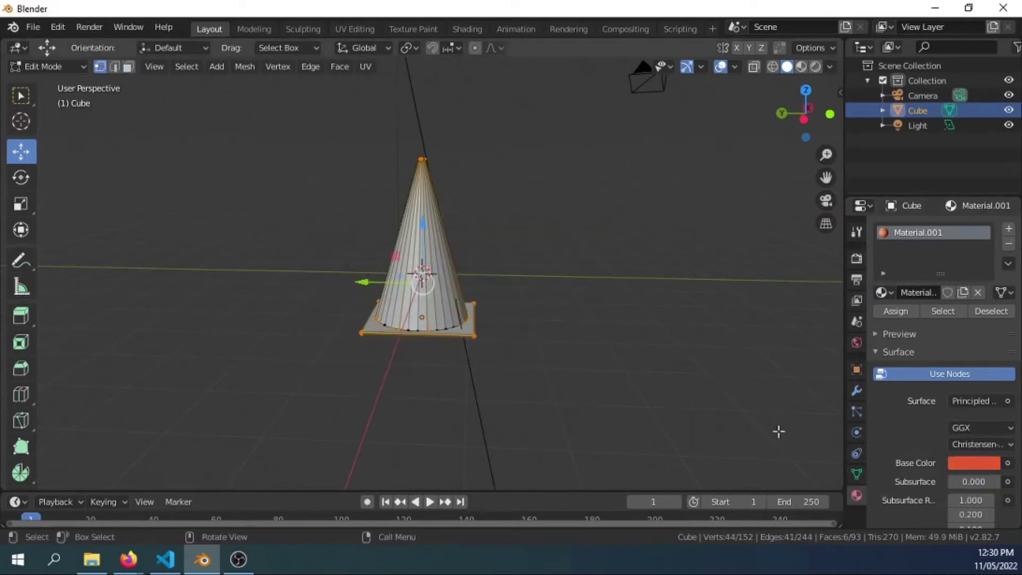
{"action": "scroll", "coordinate": [580, 365], "scroll_direction": "up", "scroll_amount": 5}
{"action": "left_click_drag", "start_coordinate": [322, 322], "coordinate": [481, 407]}
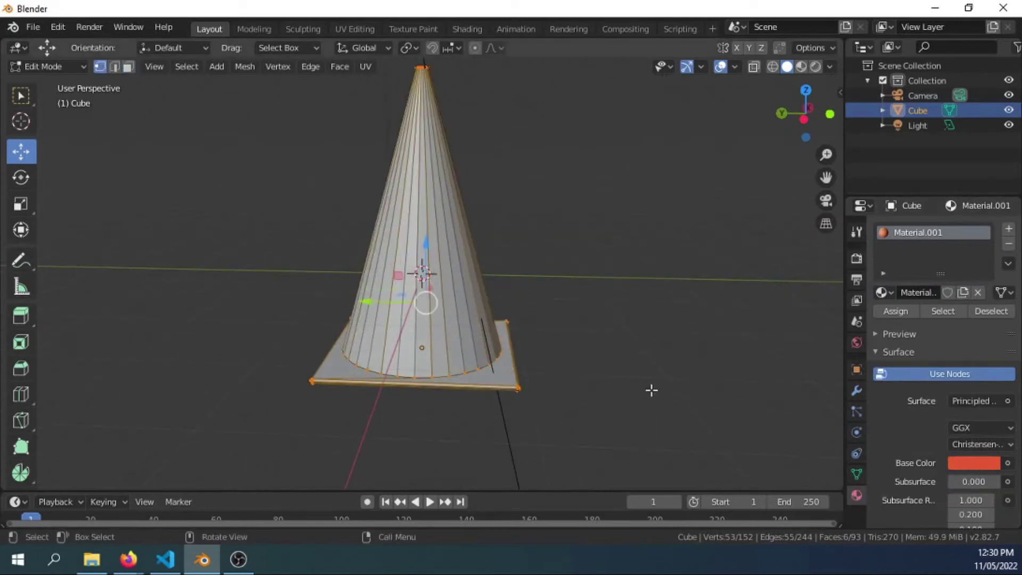
{"action": "middle_click_drag", "start_coordinate": [650, 388], "coordinate": [612, 346]}
{"action": "left_click_drag", "start_coordinate": [331, 315], "coordinate": [562, 403]}
{"action": "middle_click_drag", "start_coordinate": [569, 405], "coordinate": [380, 274]}
{"action": "left_click_drag", "start_coordinate": [279, 156], "coordinate": [600, 427]}
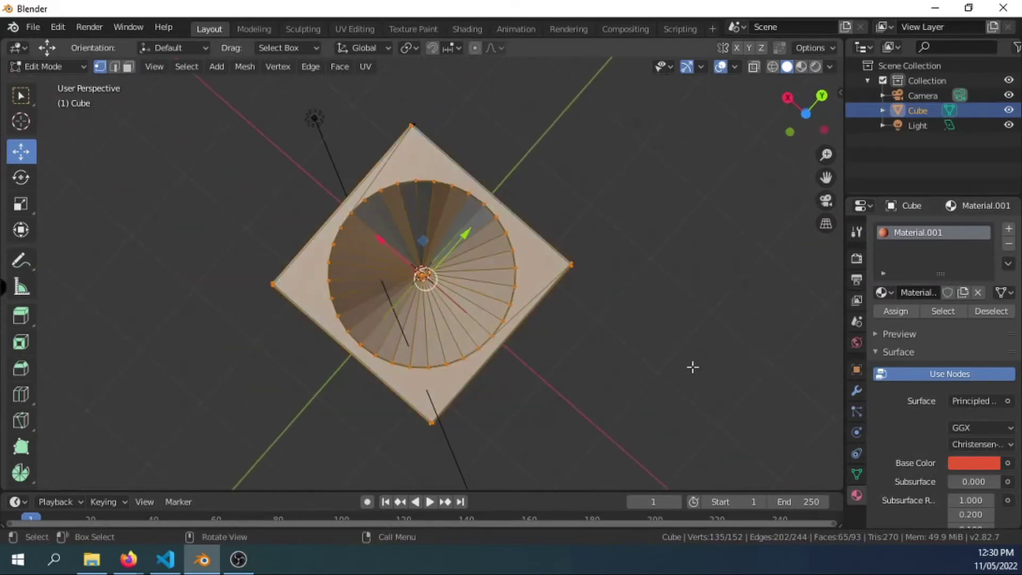
{"action": "middle_click_drag", "start_coordinate": [691, 365], "coordinate": [372, 245]}
{"action": "left_click_drag", "start_coordinate": [293, 244], "coordinate": [371, 337]}
{"action": "middle_click_drag", "start_coordinate": [370, 337], "coordinate": [541, 292]}
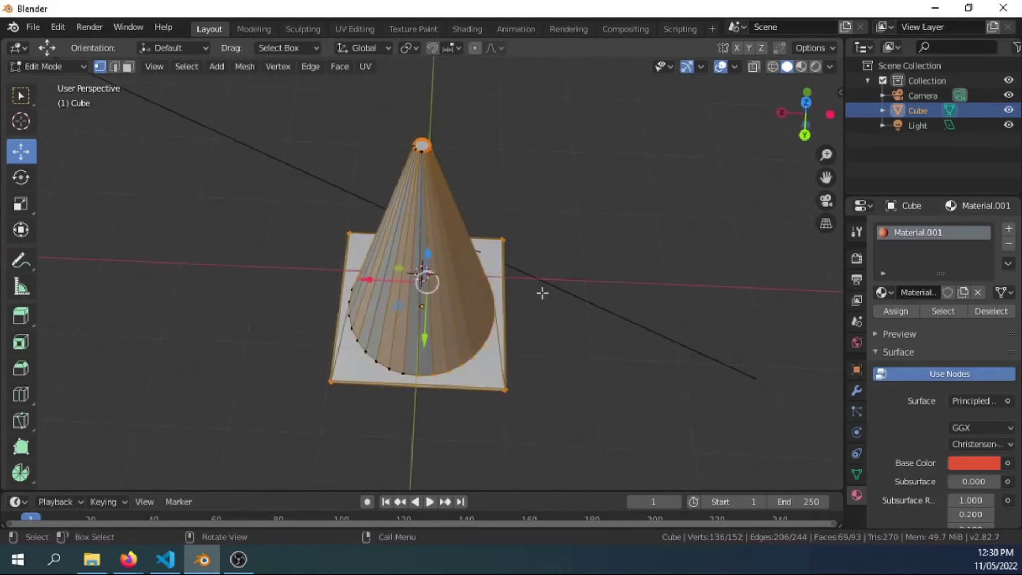
{"action": "left_click_drag", "start_coordinate": [326, 264], "coordinate": [361, 313]}
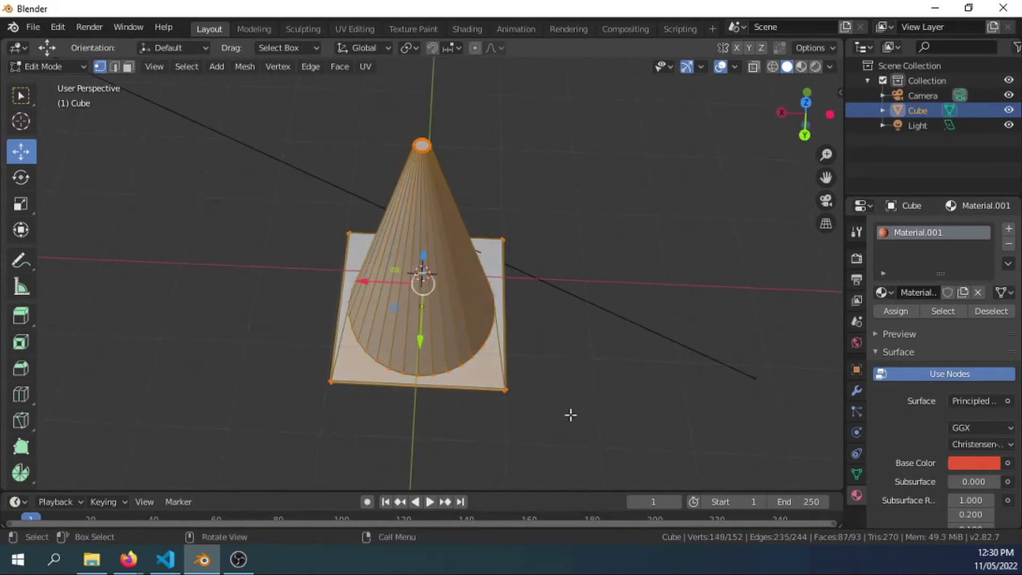
{"action": "middle_click_drag", "start_coordinate": [570, 413], "coordinate": [370, 337]}
{"action": "left_click_drag", "start_coordinate": [370, 337], "coordinate": [530, 429]}
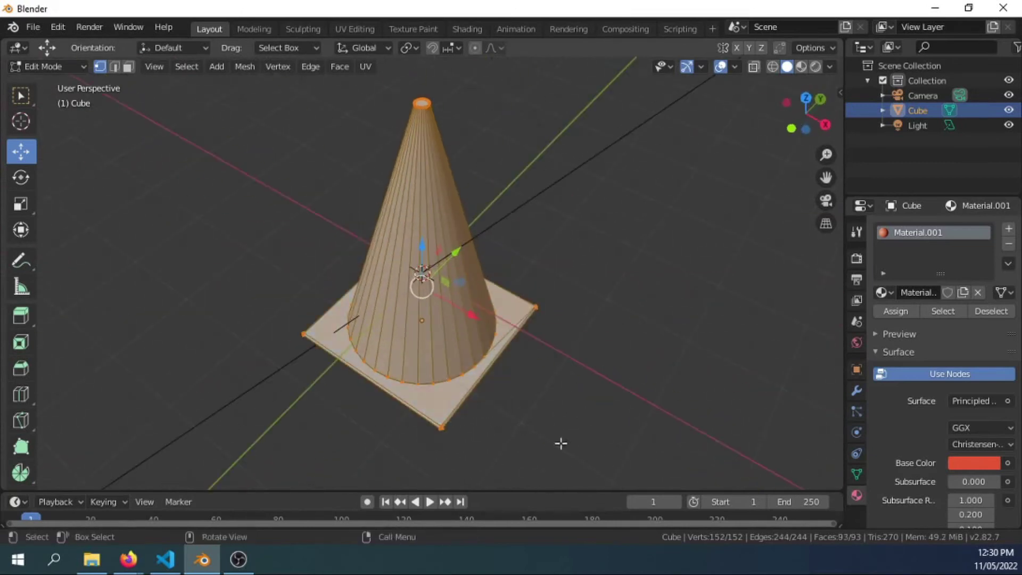
Hide the viewport overlays and inspect the cone in Wireframe, Solid and Material Preview shading
{"action": "middle_click_drag", "start_coordinate": [561, 442], "coordinate": [631, 225]}
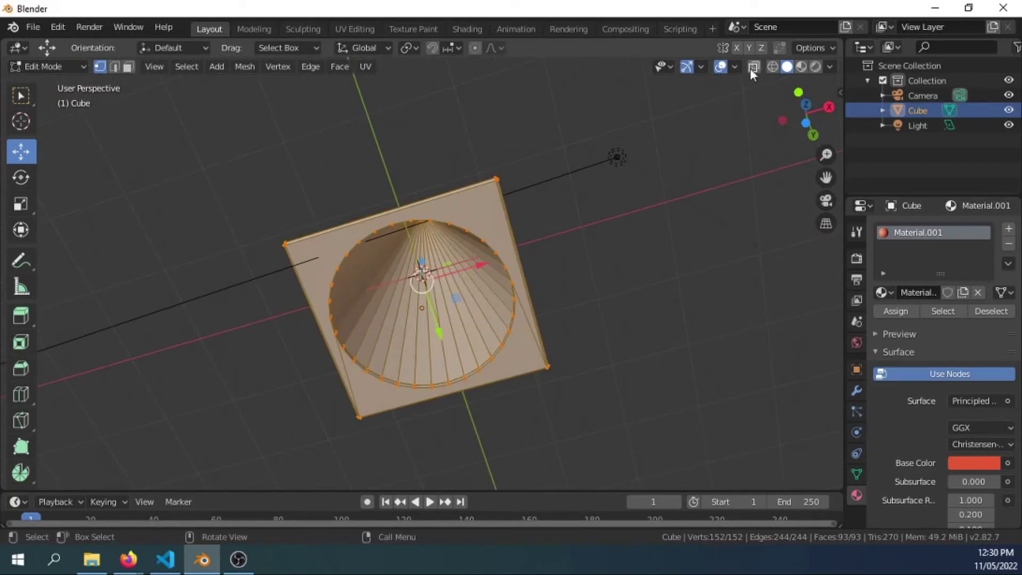
{"action": "left_click", "coordinate": [722, 66]}
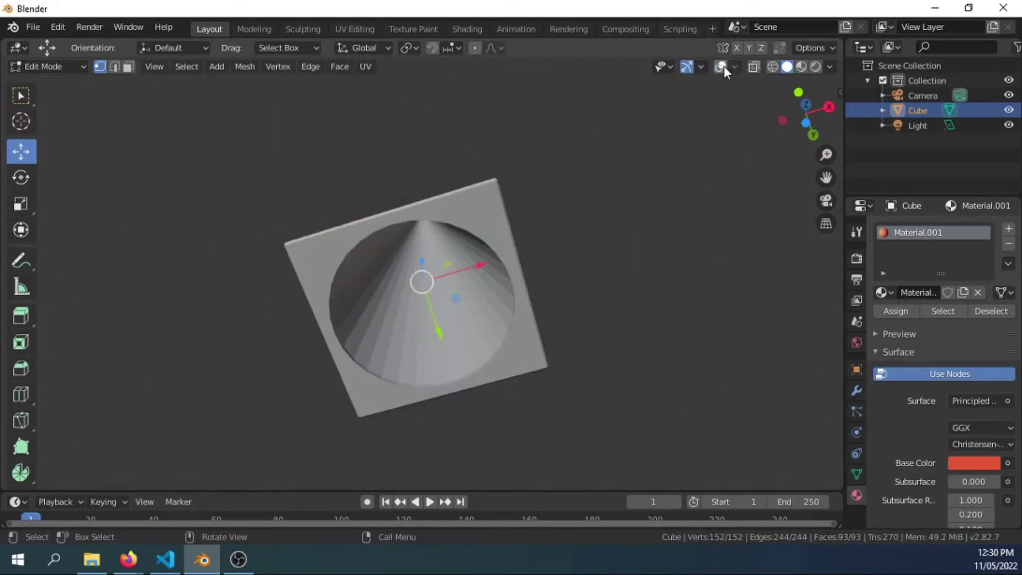
{"action": "left_click", "coordinate": [773, 67]}
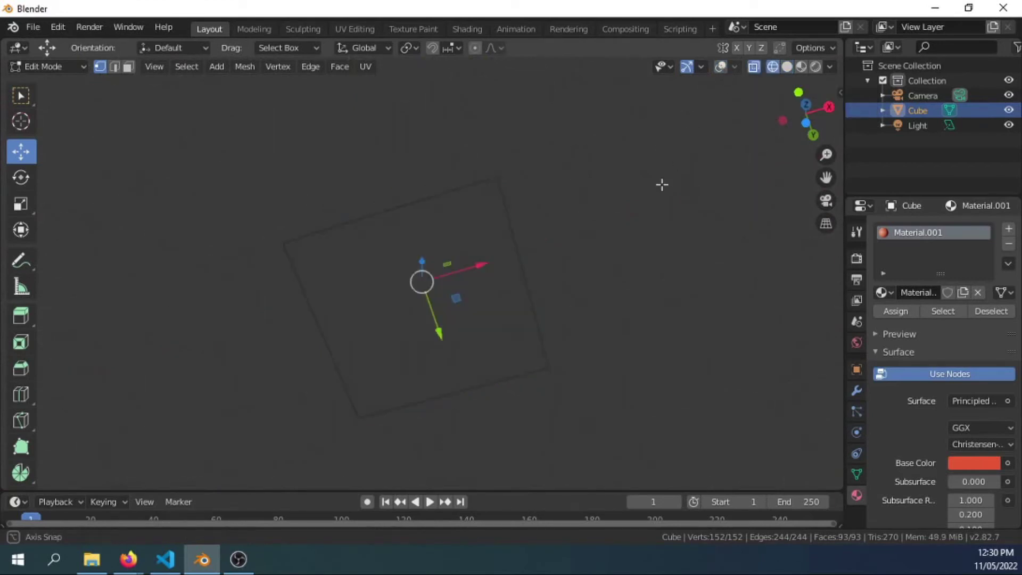
{"action": "middle_click_drag", "start_coordinate": [661, 182], "coordinate": [677, 346]}
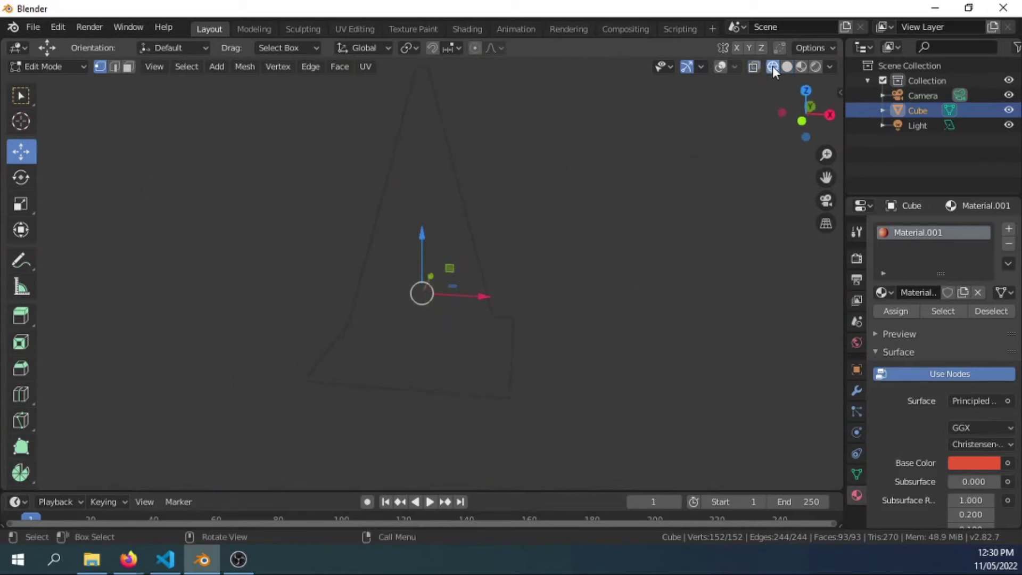
{"action": "left_click", "coordinate": [787, 66]}
{"action": "mouse_move", "coordinate": [639, 200]}
{"action": "middle_mouse_down"}
{"action": "mouse_move", "coordinate": [694, 174]}
{"action": "mouse_move", "coordinate": [649, 132]}
{"action": "middle_mouse_up"}
{"action": "left_click", "coordinate": [801, 66]}
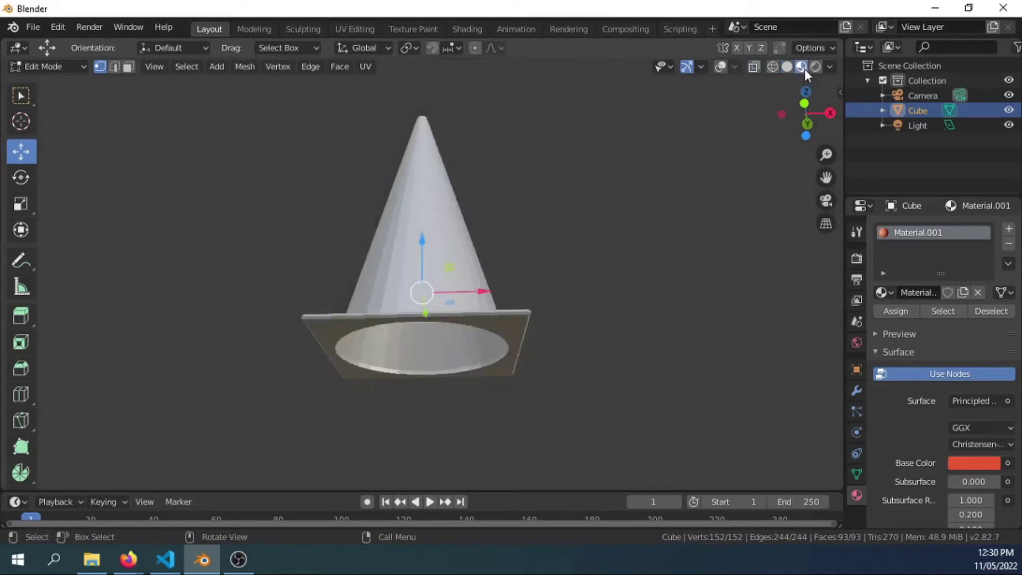
{"action": "mouse_move", "coordinate": [655, 167]}
{"action": "middle_mouse_down"}
{"action": "mouse_move", "coordinate": [708, 324]}
{"action": "mouse_move", "coordinate": [627, 274]}
{"action": "mouse_move", "coordinate": [668, 335]}
{"action": "middle_mouse_up"}
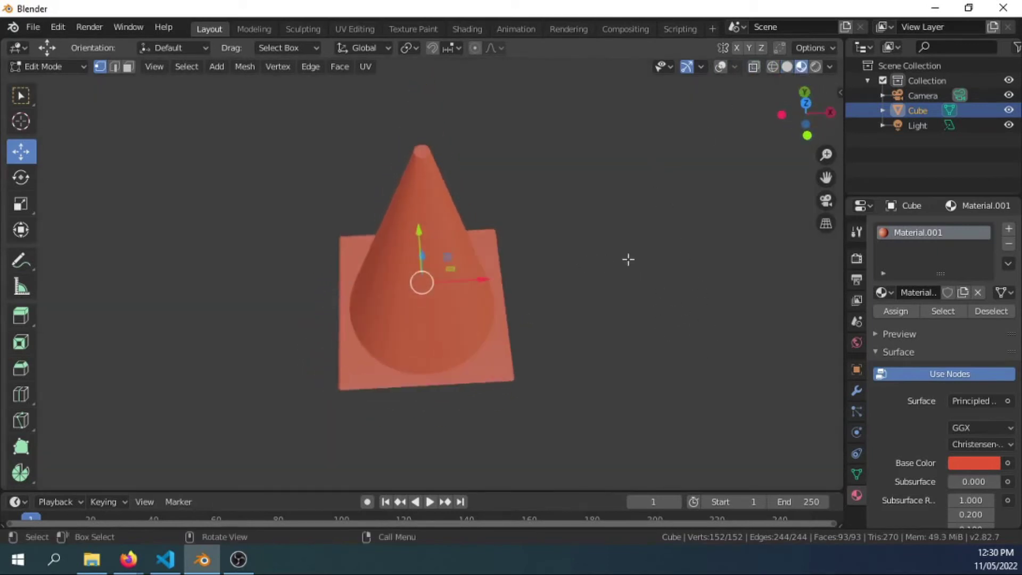
Box-select around the whole cone and inspect it in Rendered shading
{"action": "left_click_drag", "start_coordinate": [291, 97], "coordinate": [602, 442]}
{"action": "middle_click_drag", "start_coordinate": [602, 442], "coordinate": [246, 146]}
{"action": "left_click", "coordinate": [816, 67]}
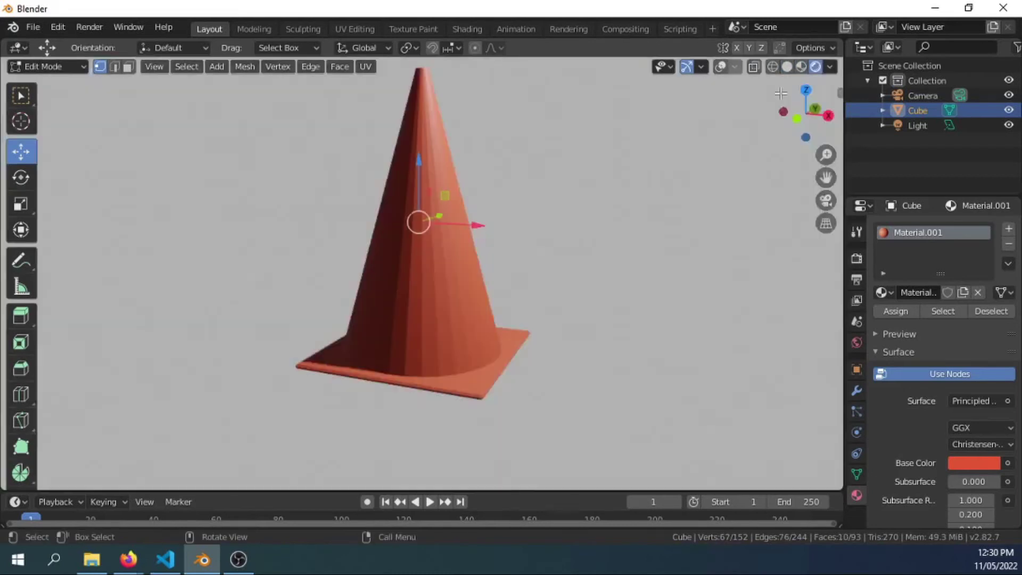
{"action": "mouse_move", "coordinate": [614, 238]}
{"action": "middle_mouse_down"}
{"action": "mouse_move", "coordinate": [559, 235]}
{"action": "mouse_move", "coordinate": [440, 258]}
{"action": "mouse_move", "coordinate": [606, 271]}
{"action": "mouse_move", "coordinate": [589, 281]}
{"action": "middle_mouse_up"}
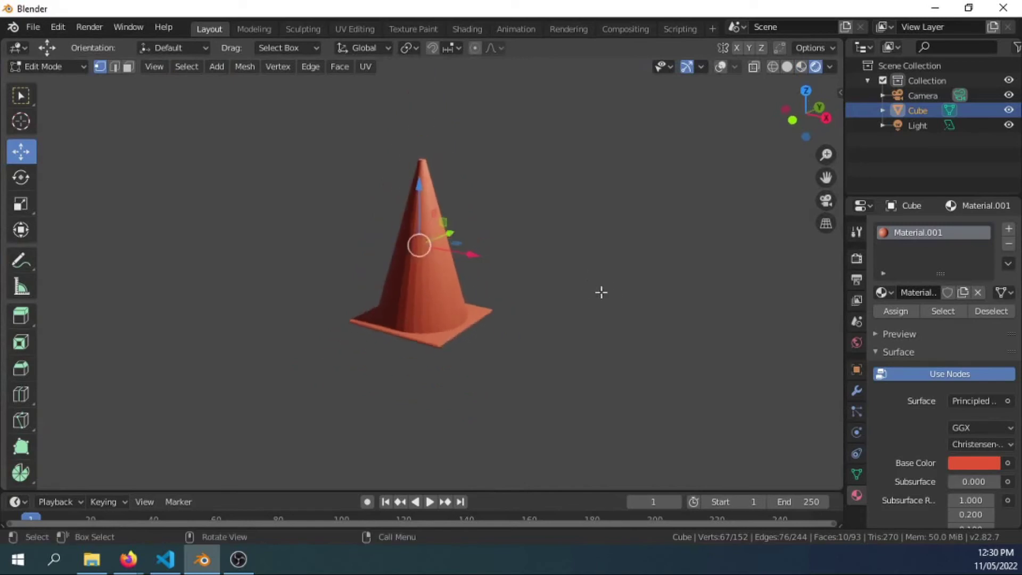
{"action": "scroll", "coordinate": [759, 129], "scroll_direction": "up", "scroll_amount": 2}
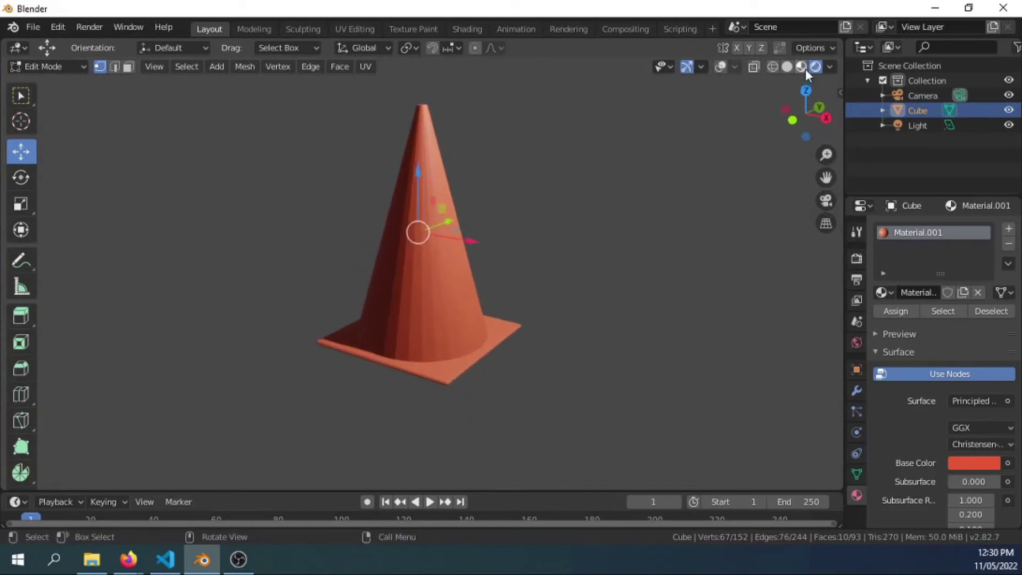
Return to Solid shading and toggle the cone to Object Mode and back to Edit Mode
{"action": "left_click", "coordinate": [785, 66]}
{"action": "left_click", "coordinate": [69, 67]}
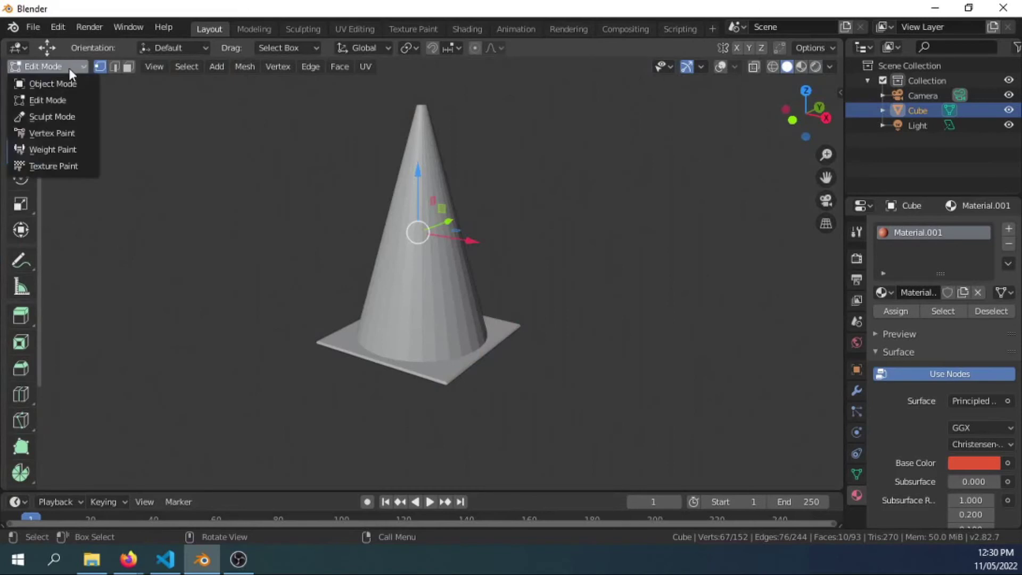
{"action": "left_click", "coordinate": [65, 79]}
{"action": "left_click", "coordinate": [72, 69]}
{"action": "left_click", "coordinate": [71, 79]}
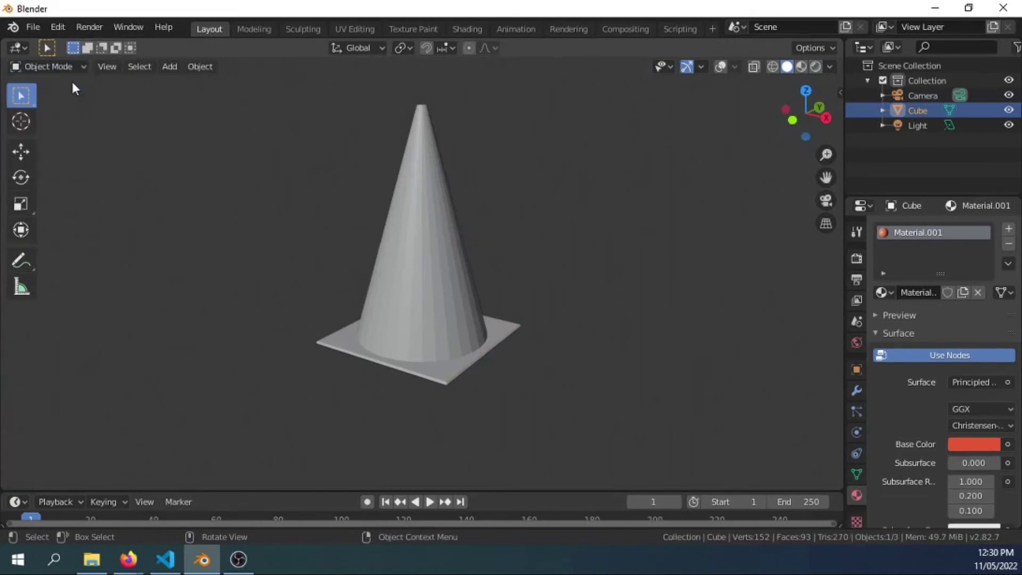
{"action": "left_click", "coordinate": [66, 70]}
{"action": "left_click", "coordinate": [48, 84]}
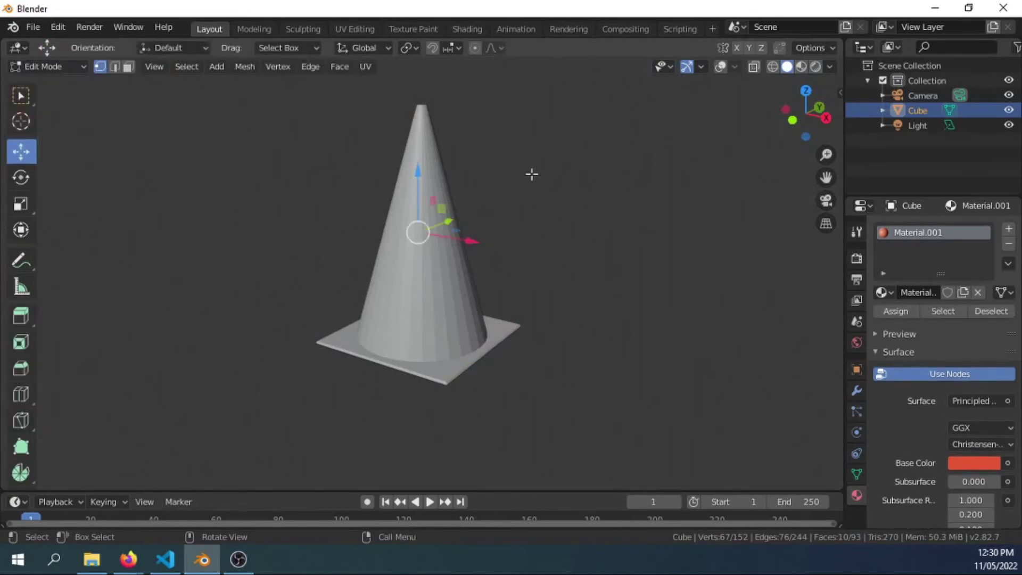
Replace the selection with a new box selection over the cone and check it in Material Preview and Rendered shading
{"action": "left_click", "coordinate": [632, 217]}
{"action": "left_click_drag", "start_coordinate": [314, 86], "coordinate": [531, 328]}
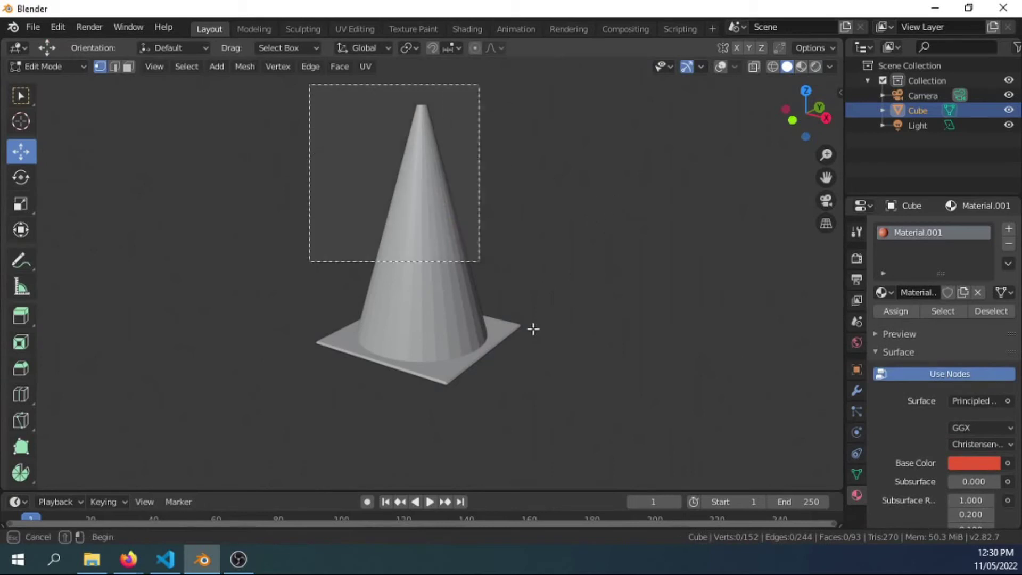
{"action": "middle_click_drag", "start_coordinate": [650, 463], "coordinate": [571, 405]}
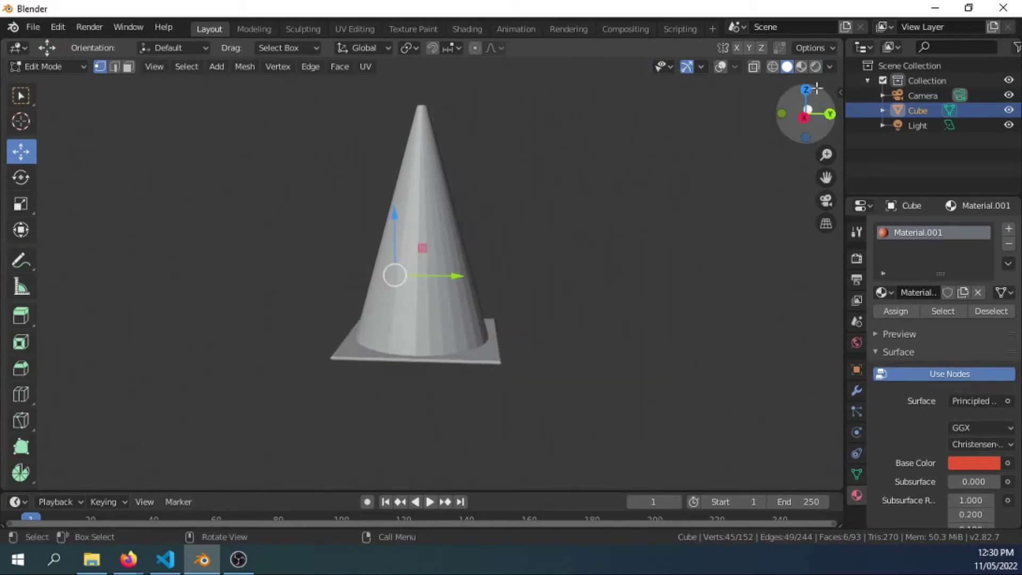
{"action": "left_click", "coordinate": [802, 68]}
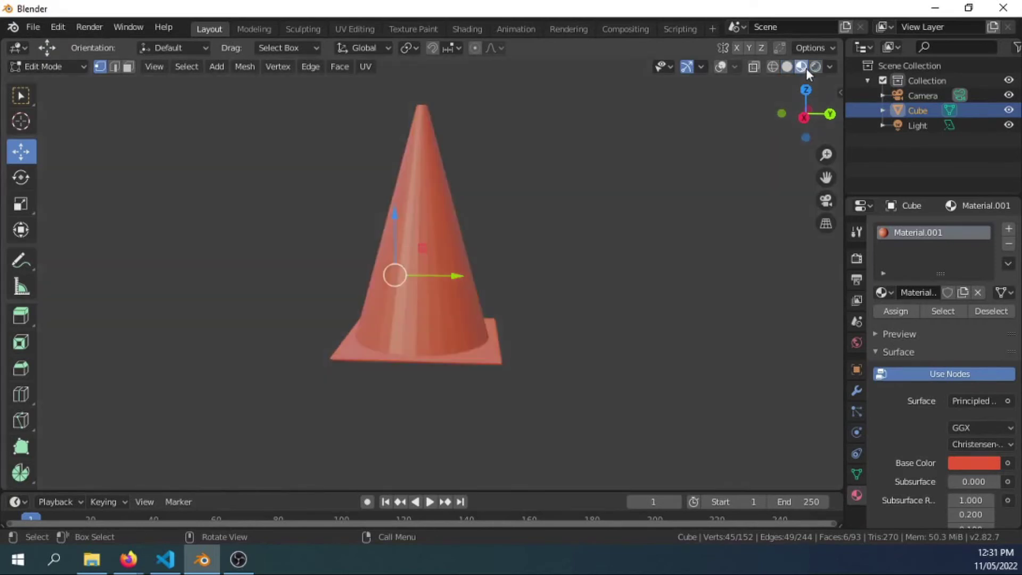
{"action": "left_click", "coordinate": [815, 67]}
{"action": "middle_click_drag", "start_coordinate": [688, 200], "coordinate": [572, 211]}
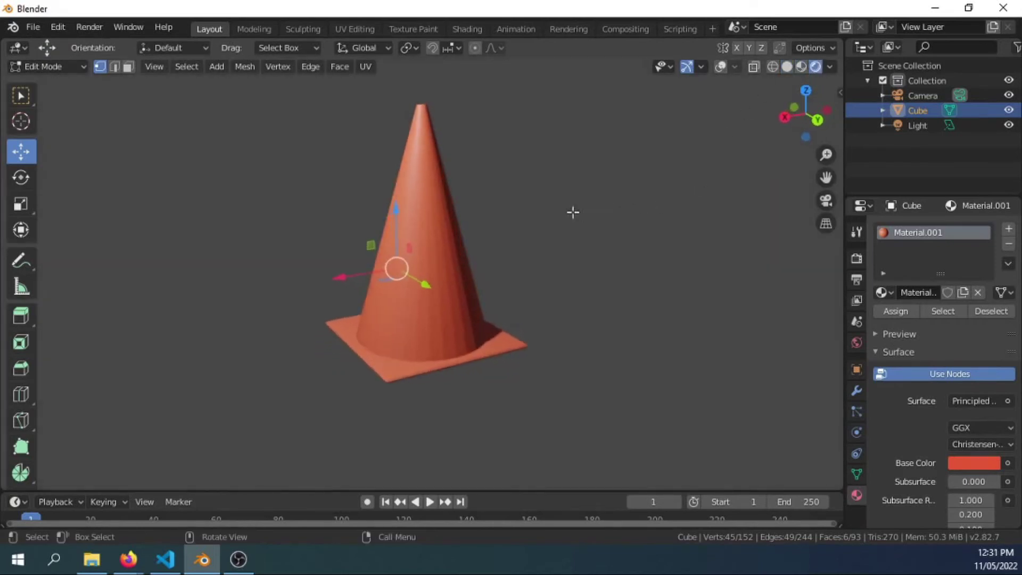
Turn the viewport overlays back on and show the mesh in Solid shading with vertex selection active
{"action": "left_click", "coordinate": [128, 68]}
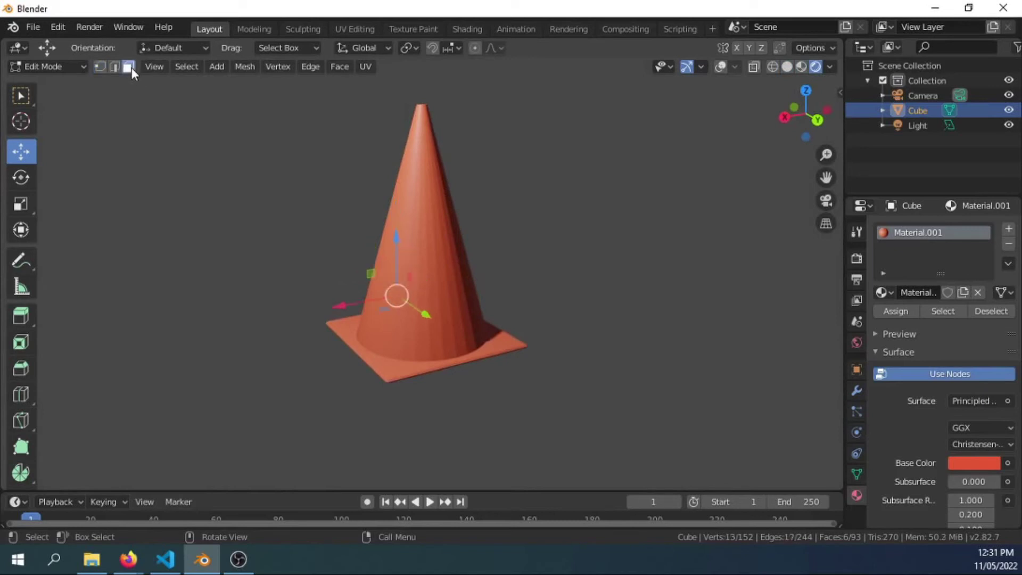
{"action": "left_click", "coordinate": [101, 68]}
{"action": "left_click", "coordinate": [772, 68]}
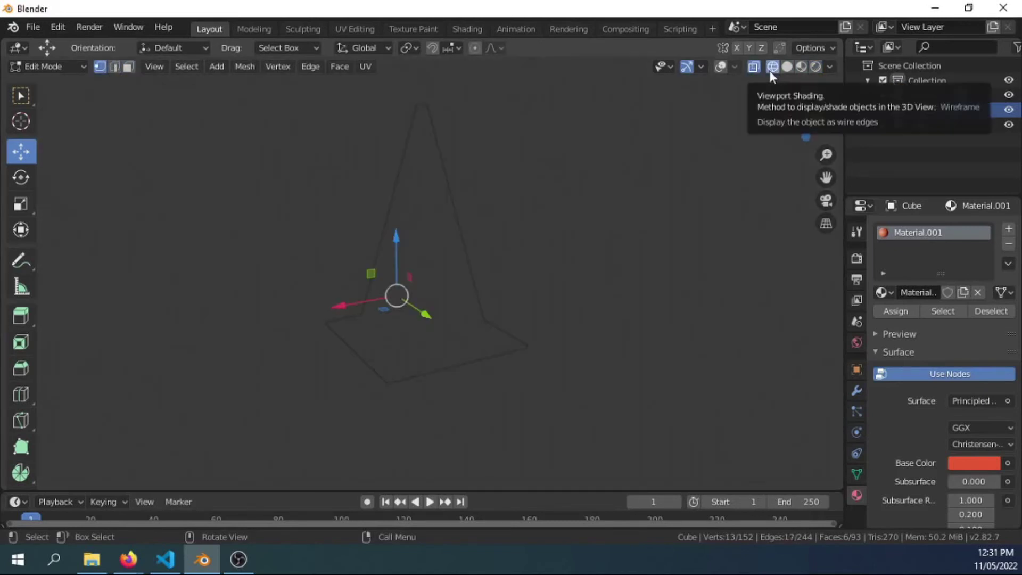
{"action": "left_click", "coordinate": [721, 68]}
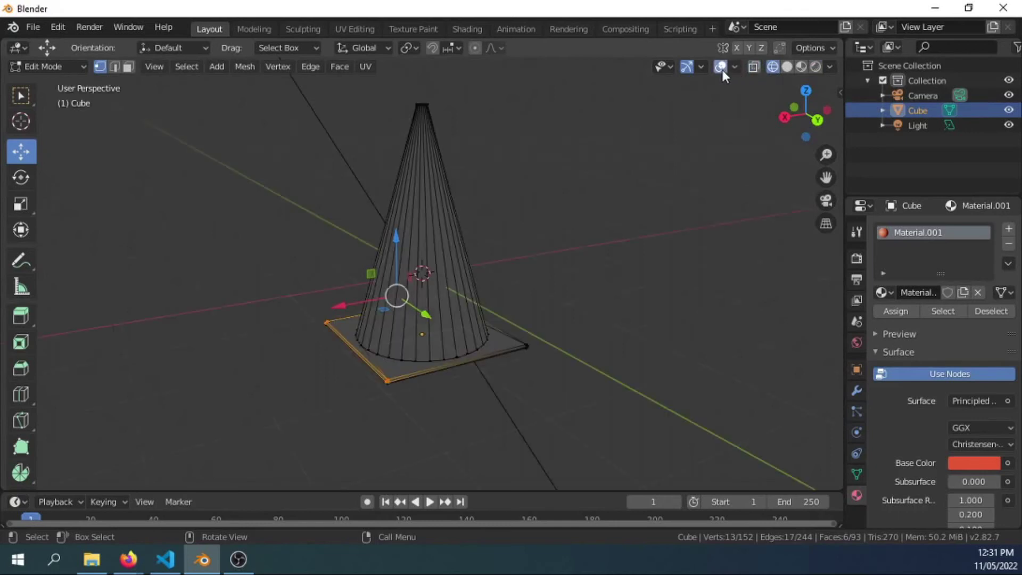
{"action": "middle_click_drag", "start_coordinate": [529, 274], "coordinate": [682, 197]}
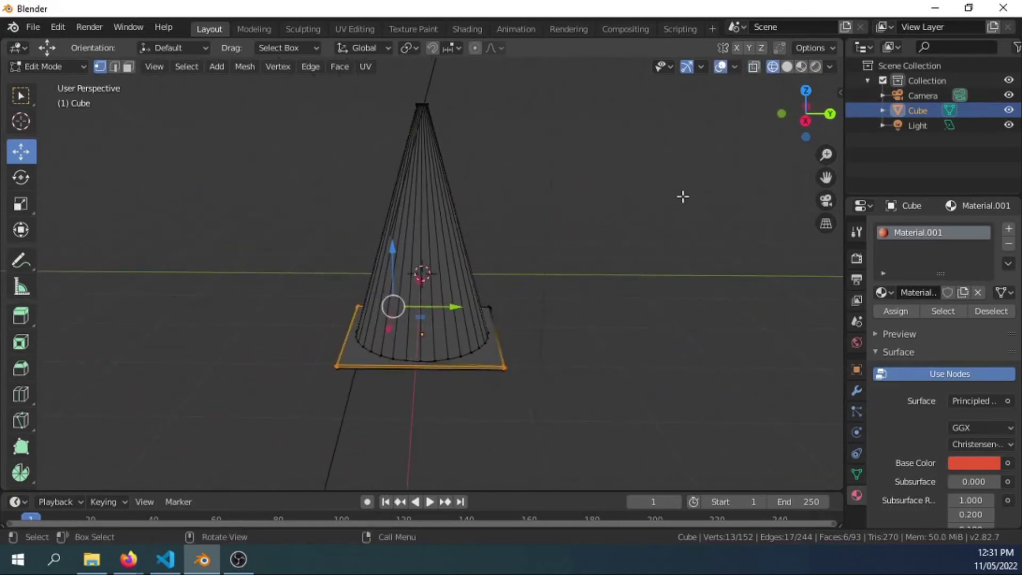
{"action": "left_click", "coordinate": [792, 67]}
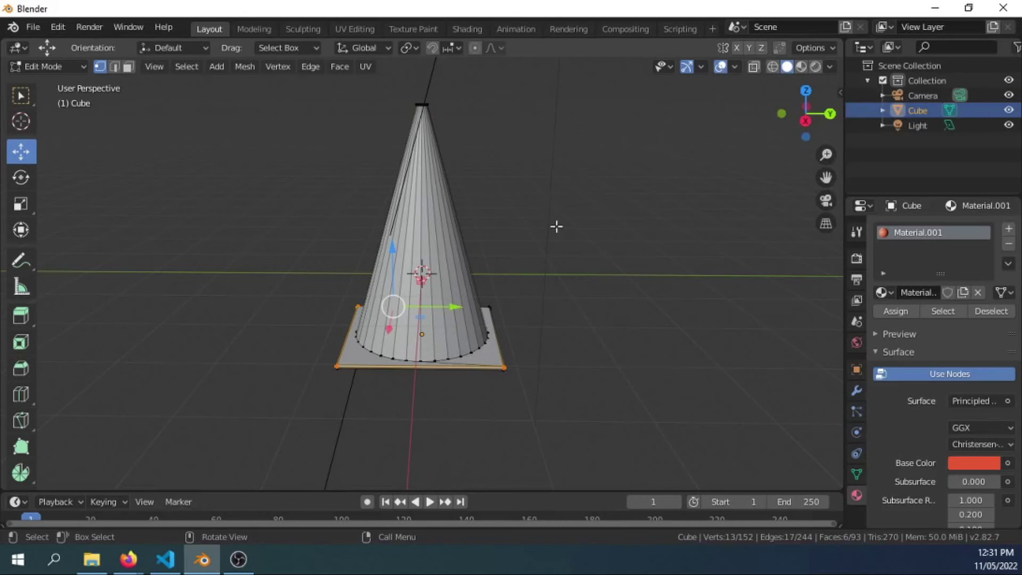
Deselect all vertices and display the cone in Rendered shading with the overlays on
{"action": "scroll", "coordinate": [548, 238], "scroll_direction": "up", "scroll_amount": 2}
{"action": "left_click", "coordinate": [606, 305]}
{"action": "middle_click_drag", "start_coordinate": [618, 303], "coordinate": [710, 156]}
{"action": "left_click", "coordinate": [815, 66]}
{"action": "mouse_move", "coordinate": [650, 185]}
{"action": "middle_mouse_down"}
{"action": "mouse_move", "coordinate": [726, 198]}
{"action": "mouse_move", "coordinate": [652, 254]}
{"action": "mouse_move", "coordinate": [669, 221]}
{"action": "middle_mouse_up"}
{"action": "scroll", "coordinate": [634, 230], "scroll_direction": "down", "scroll_amount": 2}
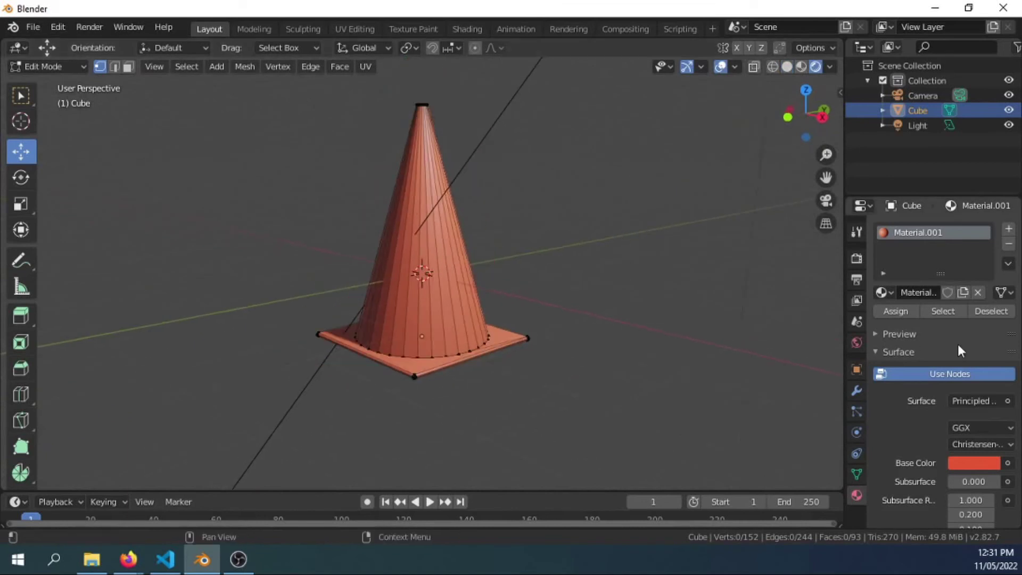
Select the whole cone and set its material's base colour to a stronger orange-red, about H 0.044, S 0.971, V 0.906
{"action": "left_click_drag", "start_coordinate": [263, 93], "coordinate": [664, 419]}
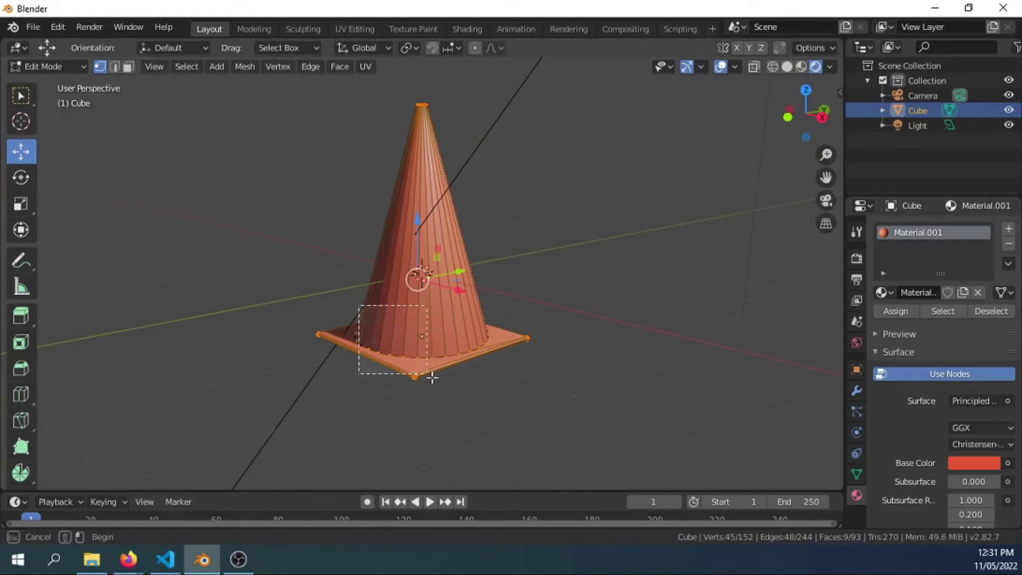
{"action": "left_click", "coordinate": [979, 462]}
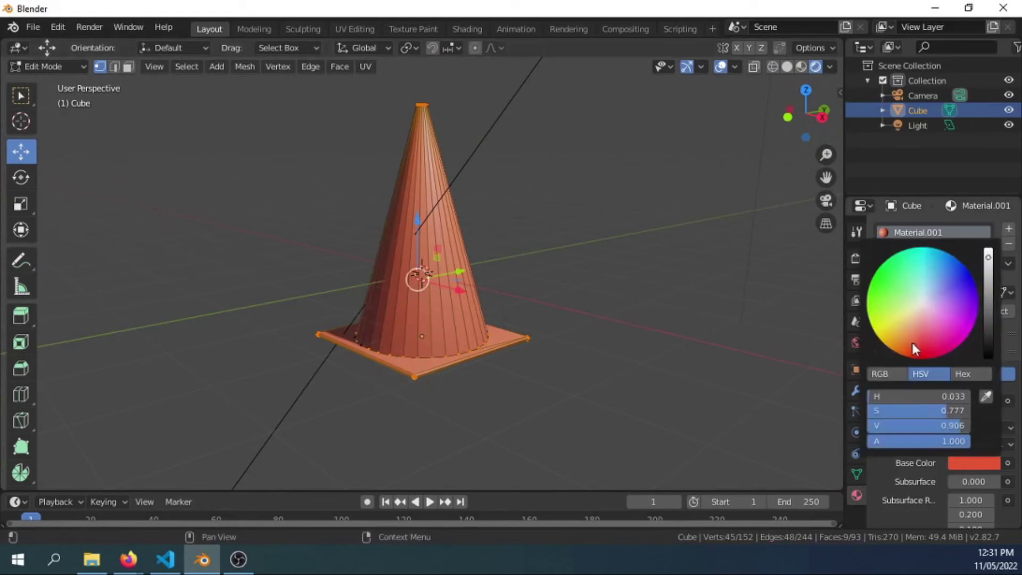
{"action": "mouse_move", "coordinate": [912, 343]}
{"action": "left_mouse_down"}
{"action": "mouse_move", "coordinate": [906, 335]}
{"action": "mouse_move", "coordinate": [922, 339]}
{"action": "mouse_move", "coordinate": [908, 354]}
{"action": "left_mouse_up"}
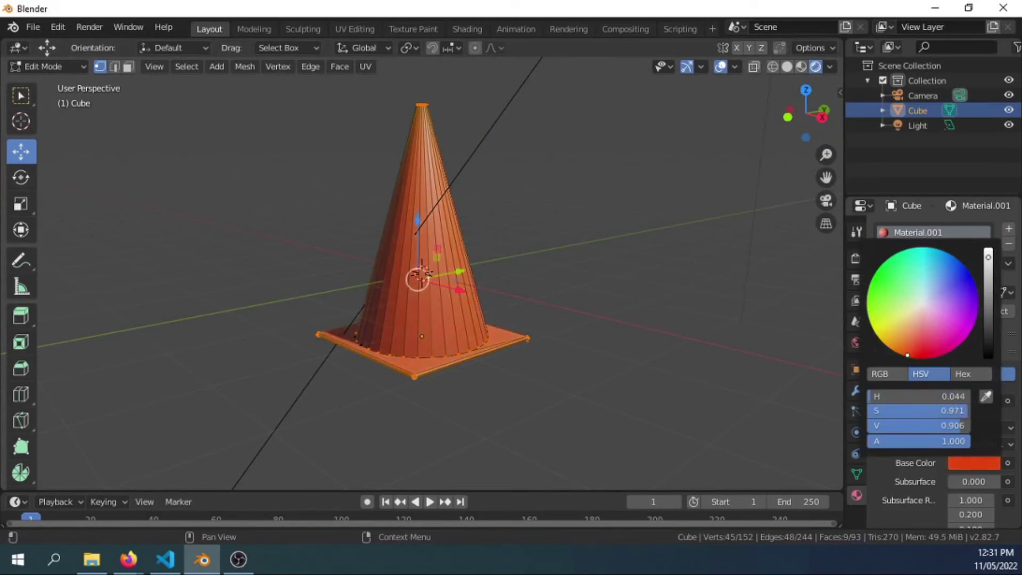
{"action": "left_click", "coordinate": [670, 335]}
{"action": "middle_click_drag", "start_coordinate": [671, 336], "coordinate": [591, 322]}
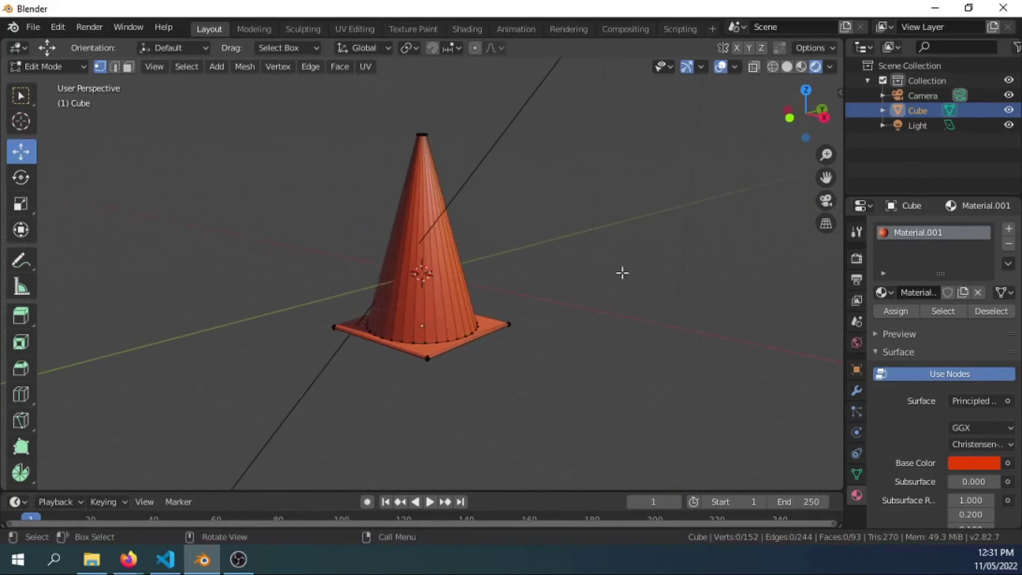
Add two loop cuts around the lower part of the cone's body, sliding one close above the base and the other a band higher
{"action": "key", "text": "ctrl+r"}
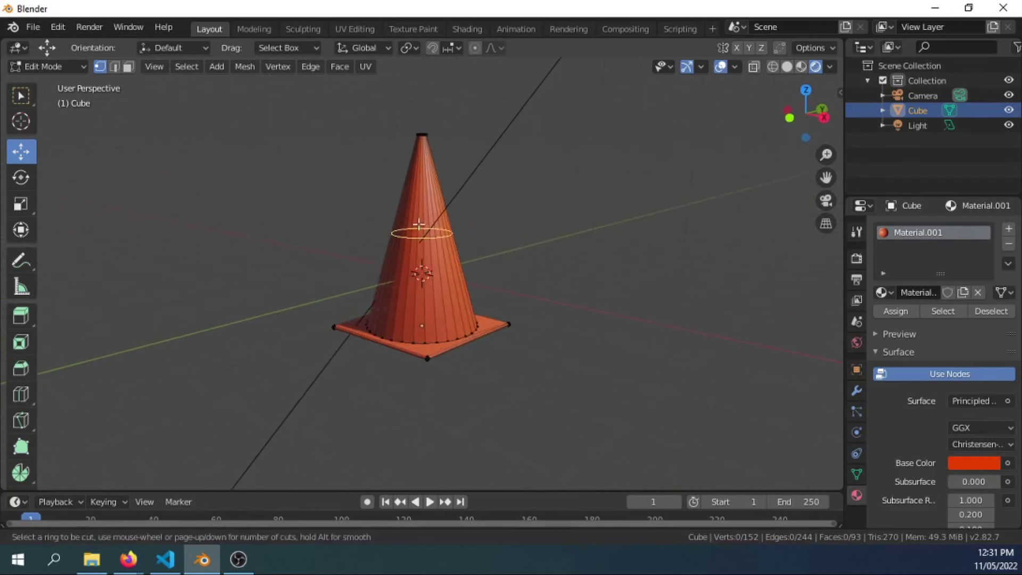
{"action": "left_click", "coordinate": [419, 236]}
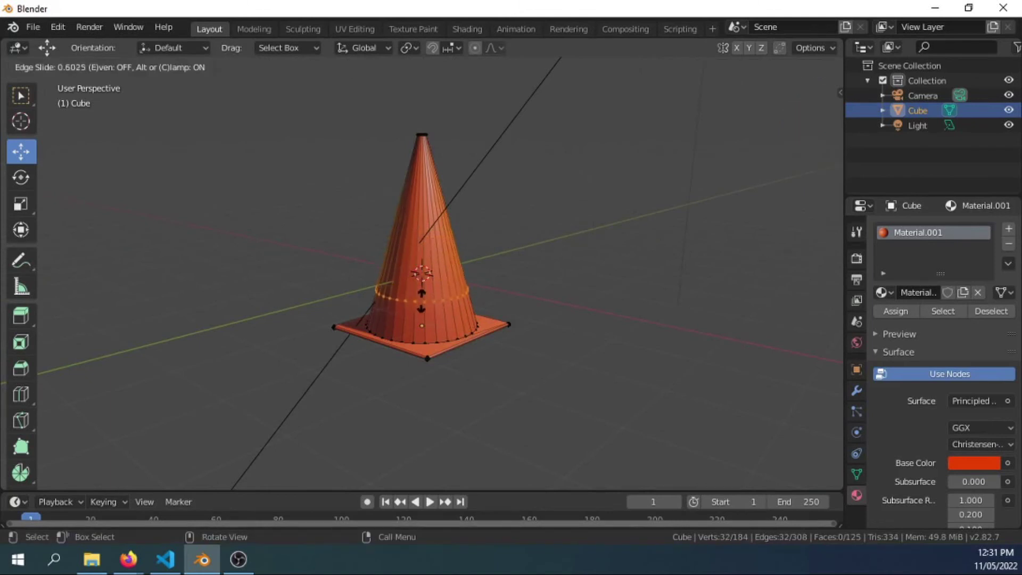
{"action": "left_click", "coordinate": [422, 306]}
{"action": "key", "text": "ctrl+r"}
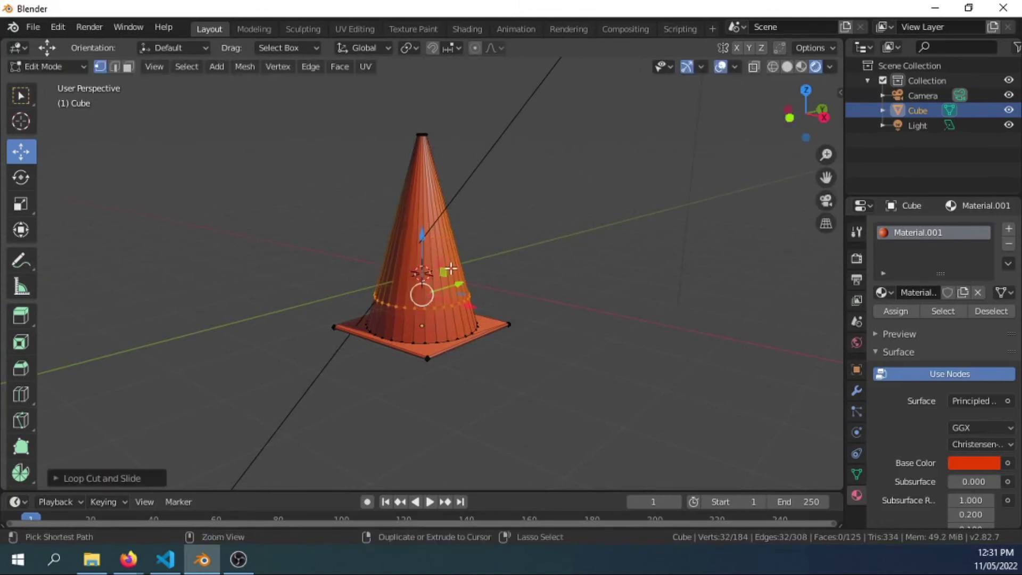
{"action": "left_click", "coordinate": [432, 223]}
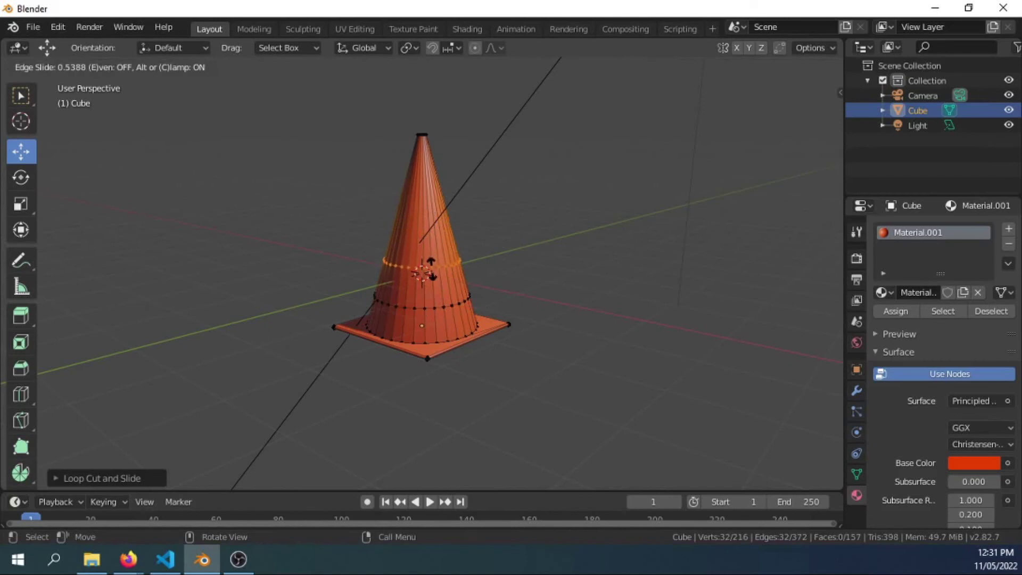
{"action": "left_click", "coordinate": [431, 273]}
Add two more loop cuts higher on the cone's body, spaced to outline an upper stripe
{"action": "key", "text": "ctrl+r"}
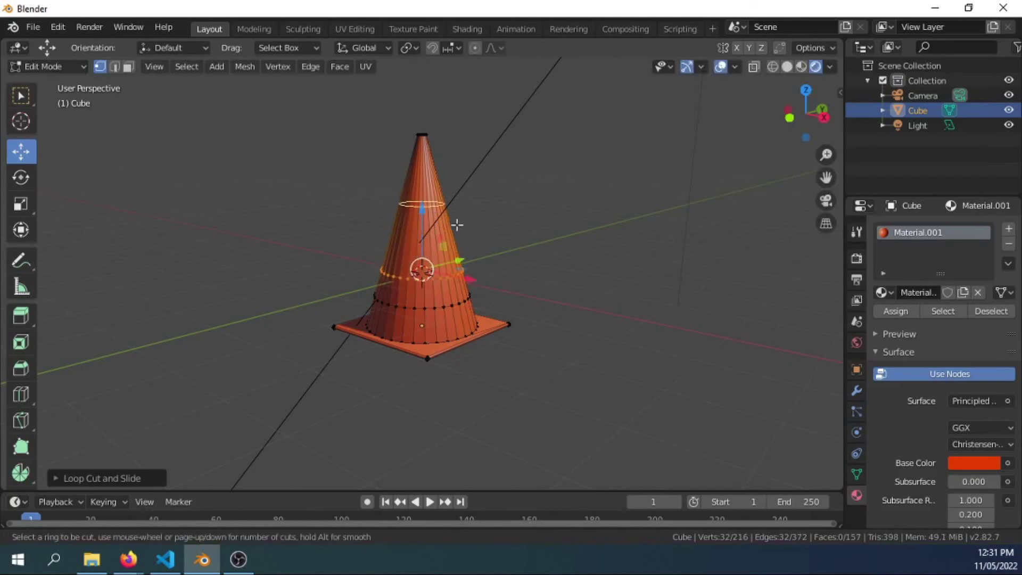
{"action": "left_click", "coordinate": [435, 207]}
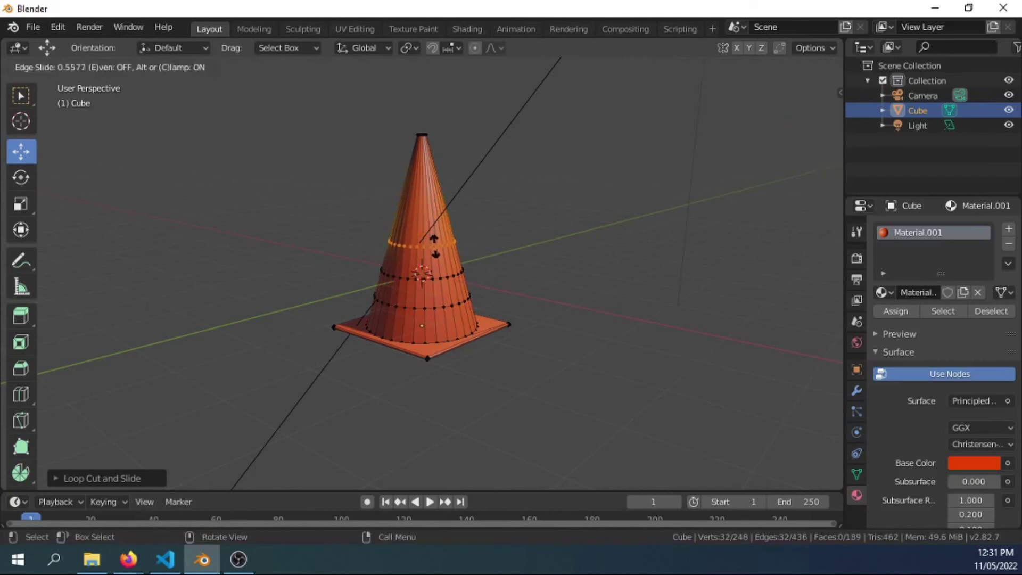
{"action": "left_click", "coordinate": [435, 247]}
{"action": "key", "text": "ctrl+r"}
{"action": "left_click", "coordinate": [430, 190]}
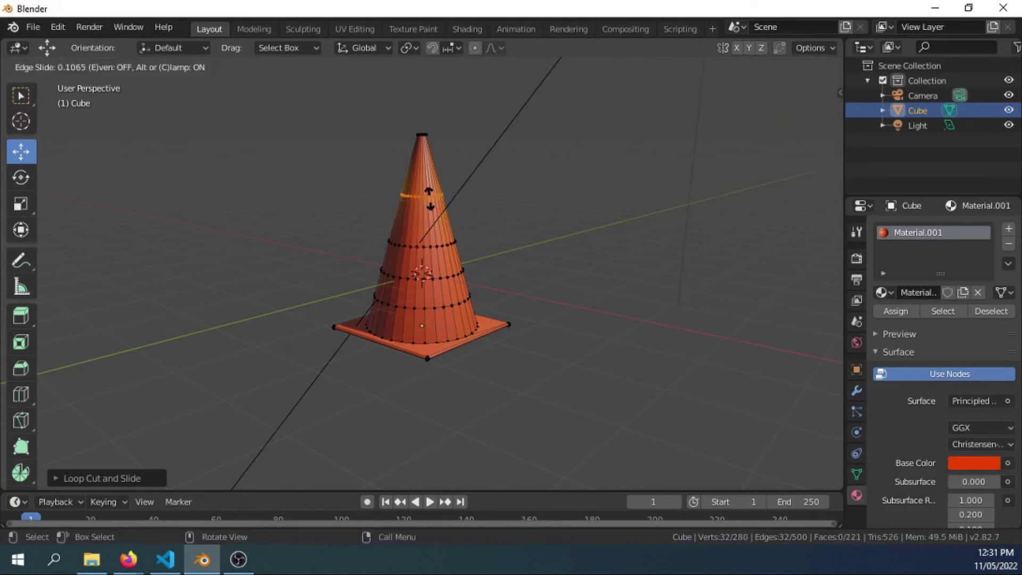
{"action": "left_click", "coordinate": [429, 214]}
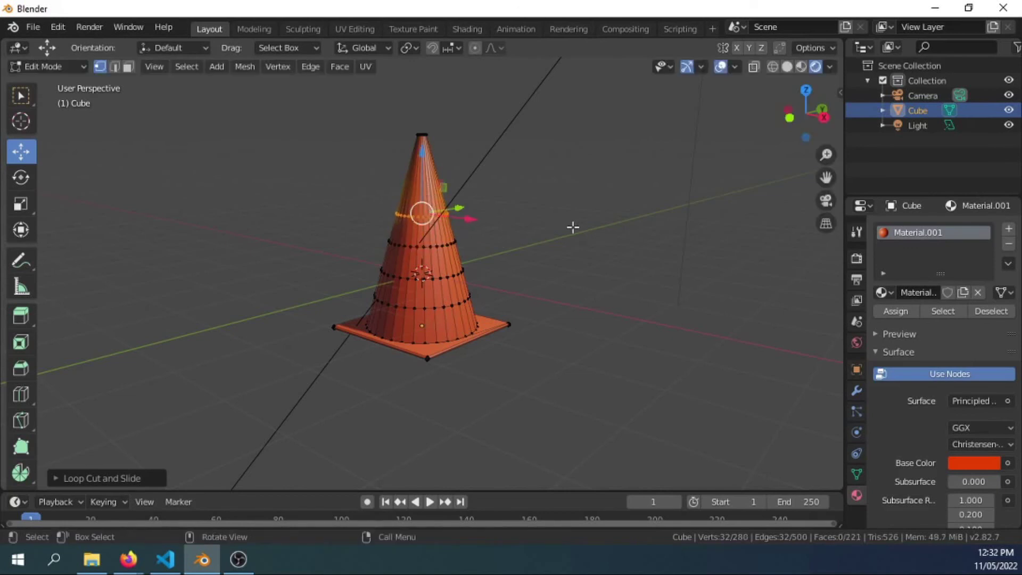
Select the ring of faces between the cone's two upper loop cuts with the Select Box tool active
{"action": "left_click", "coordinate": [573, 227]}
{"action": "left_click", "coordinate": [20, 96]}
{"action": "scroll", "coordinate": [586, 242], "scroll_direction": "up", "scroll_amount": 2}
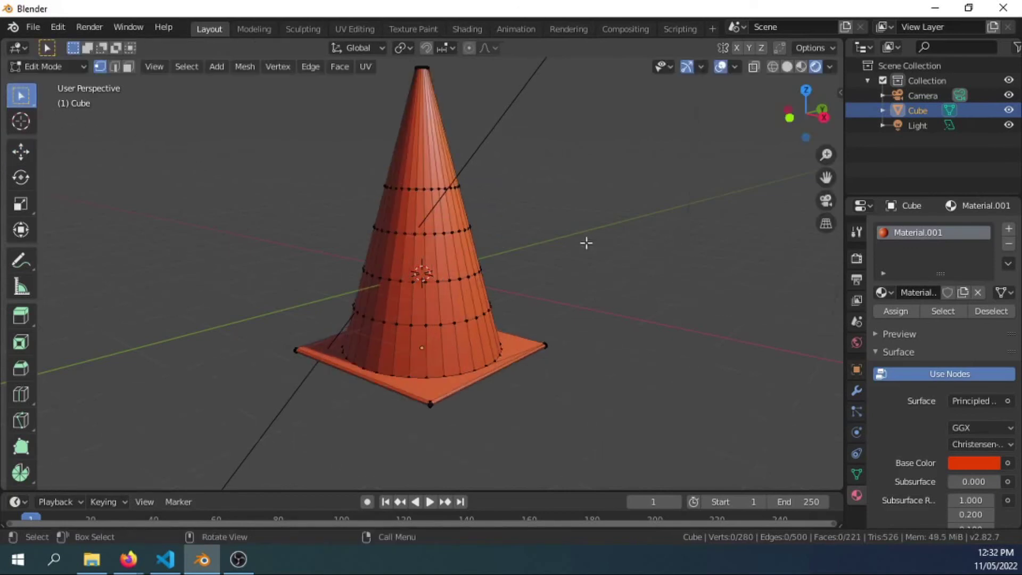
{"action": "left_click", "coordinate": [385, 187], "text": "alt"}
{"action": "middle_click_drag", "start_coordinate": [468, 251], "coordinate": [445, 222]}
{"action": "left_click", "coordinate": [445, 226], "text": "alt+shift"}
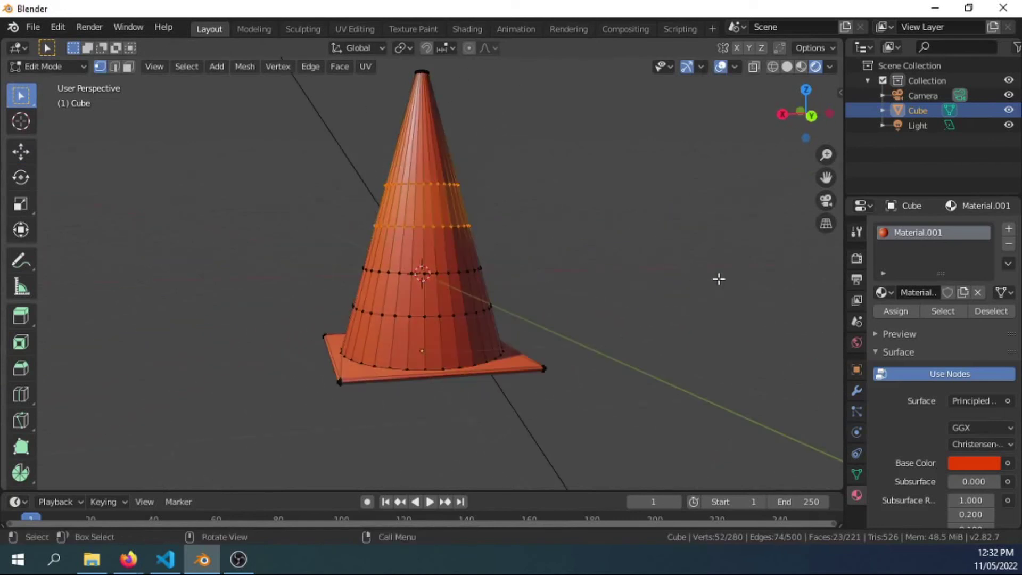
{"action": "middle_click_drag", "start_coordinate": [719, 279], "coordinate": [394, 191]}
{"action": "left_click_drag", "start_coordinate": [382, 176], "coordinate": [480, 224], "text": "shift"}
{"action": "middle_click_drag", "start_coordinate": [771, 292], "coordinate": [440, 278]}
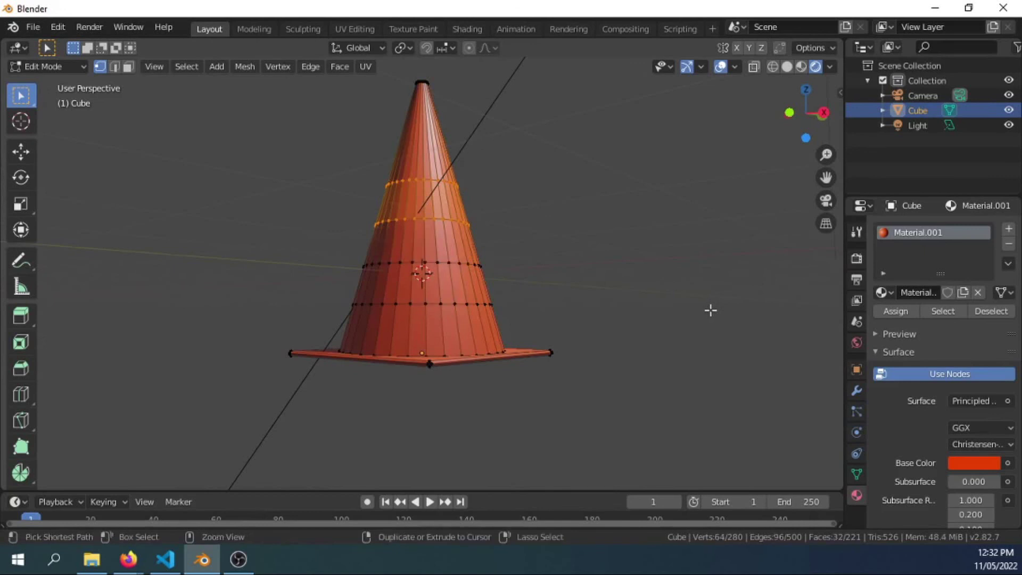
Add a second material slot with a new white material and disable Use Nodes for it
{"action": "left_click", "coordinate": [1008, 230]}
{"action": "left_click", "coordinate": [926, 322]}
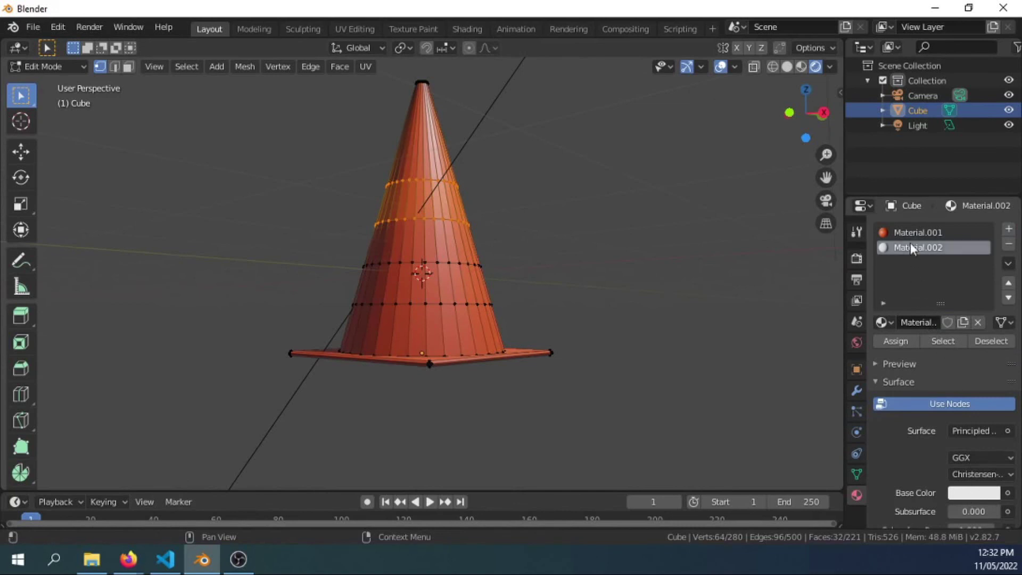
{"action": "left_click", "coordinate": [947, 407]}
{"action": "left_click", "coordinate": [965, 432]}
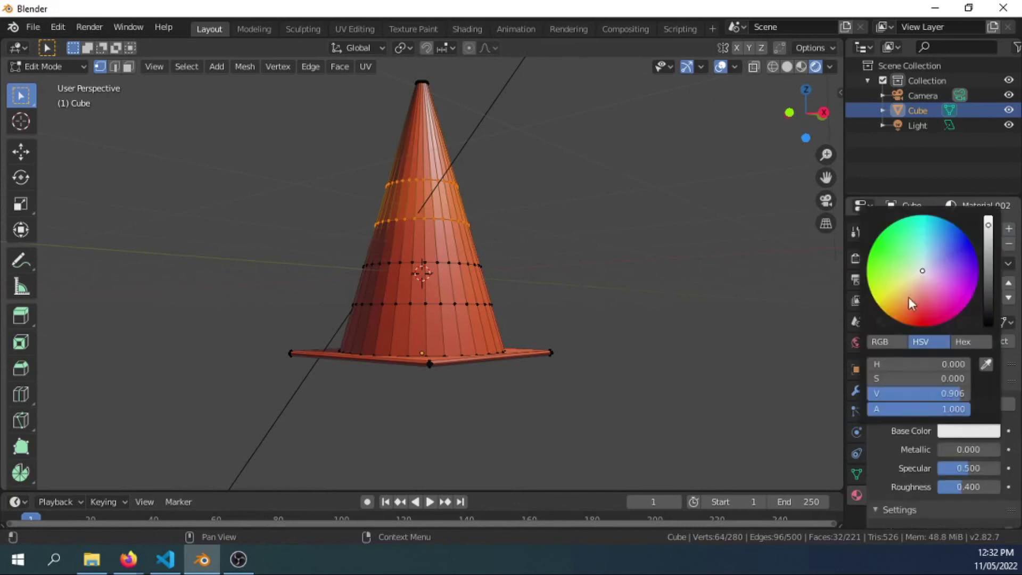
{"action": "left_click", "coordinate": [770, 295]}
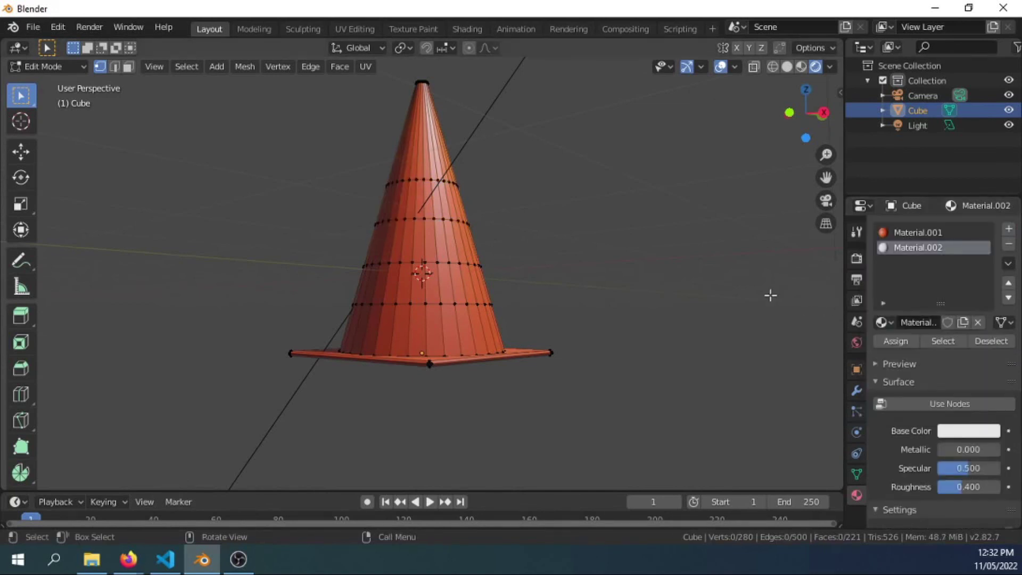
Box-select the band between the two upper loop cuts all around the cone and assign the white material to it
{"action": "left_click_drag", "start_coordinate": [384, 171], "coordinate": [459, 226]}
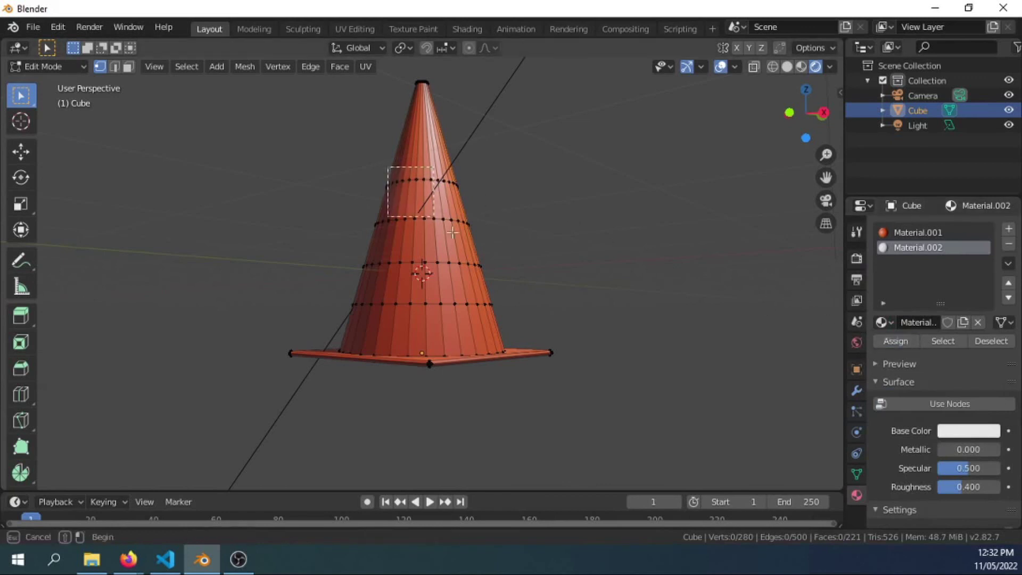
{"action": "middle_click_drag", "start_coordinate": [594, 235], "coordinate": [388, 171]}
{"action": "left_click_drag", "start_coordinate": [388, 171], "coordinate": [469, 229], "text": "shift"}
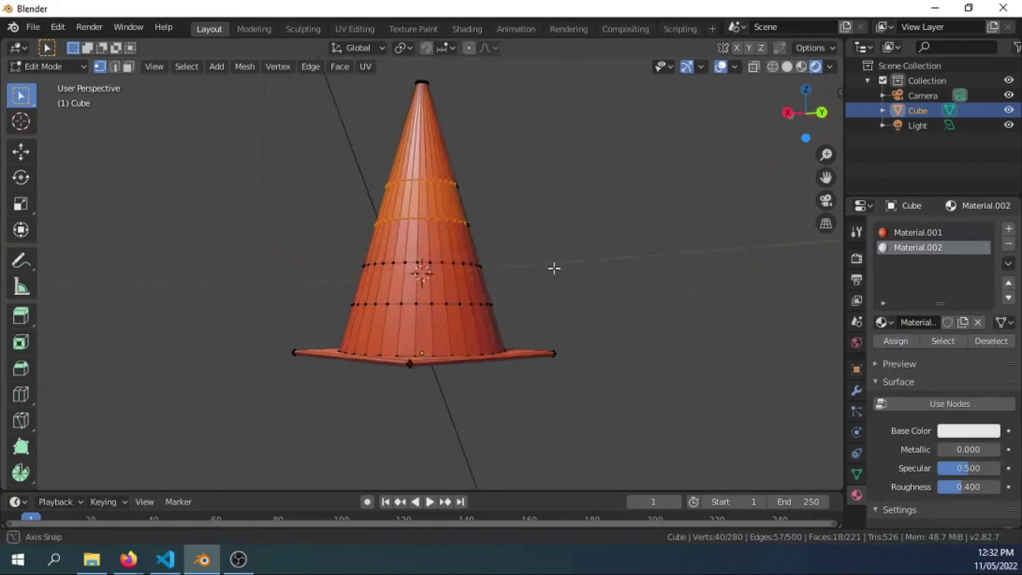
{"action": "middle_click_drag", "start_coordinate": [555, 268], "coordinate": [410, 173]}
{"action": "key", "text": "alt+z"}
{"action": "middle_click_drag", "start_coordinate": [527, 245], "coordinate": [418, 251]}
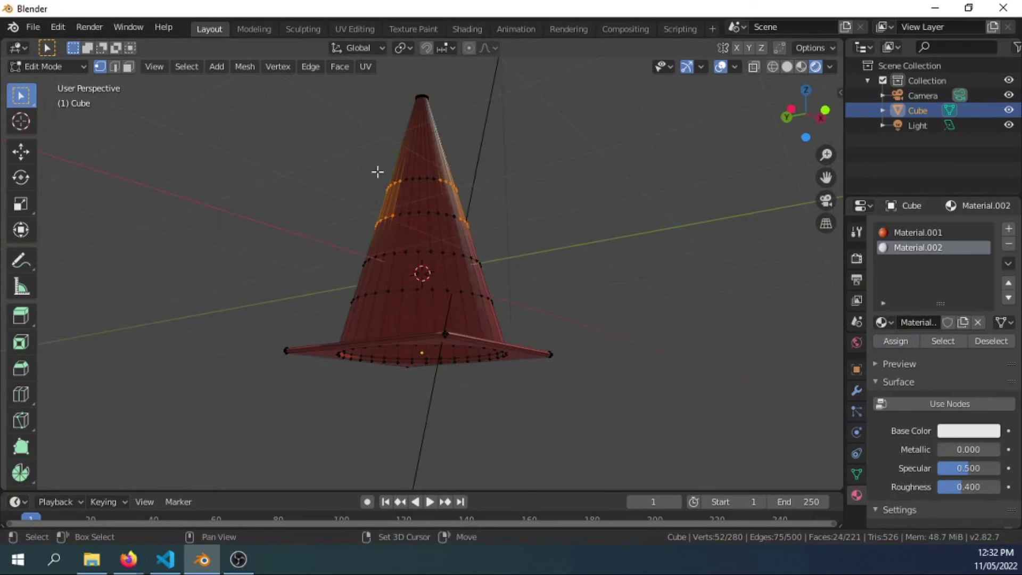
{"action": "left_click_drag", "start_coordinate": [375, 170], "coordinate": [483, 238], "text": "shift"}
{"action": "key", "text": "alt+z"}
{"action": "middle_click_drag", "start_coordinate": [483, 238], "coordinate": [745, 283]}
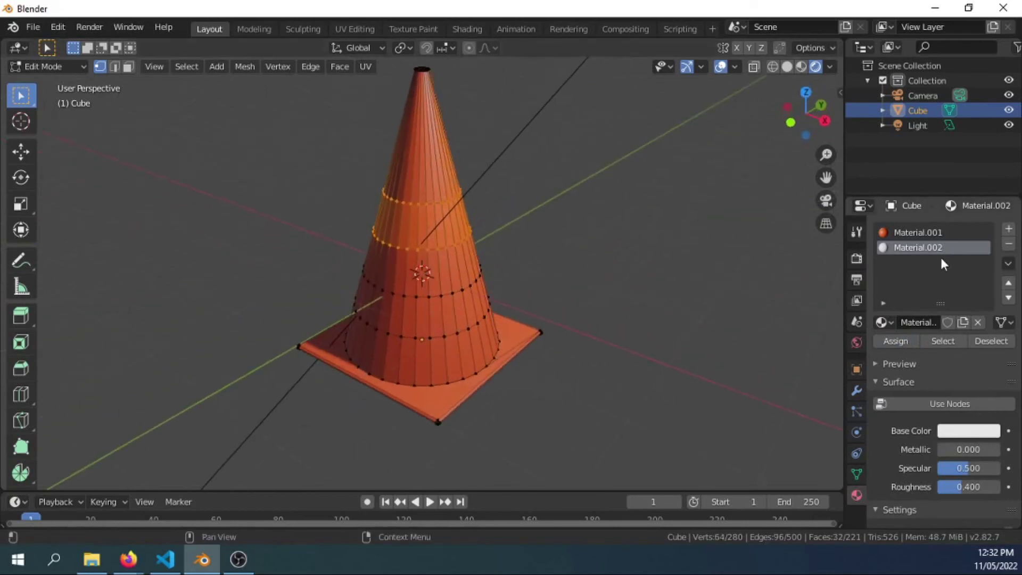
{"action": "left_click", "coordinate": [905, 342]}
{"action": "left_click", "coordinate": [692, 326]}
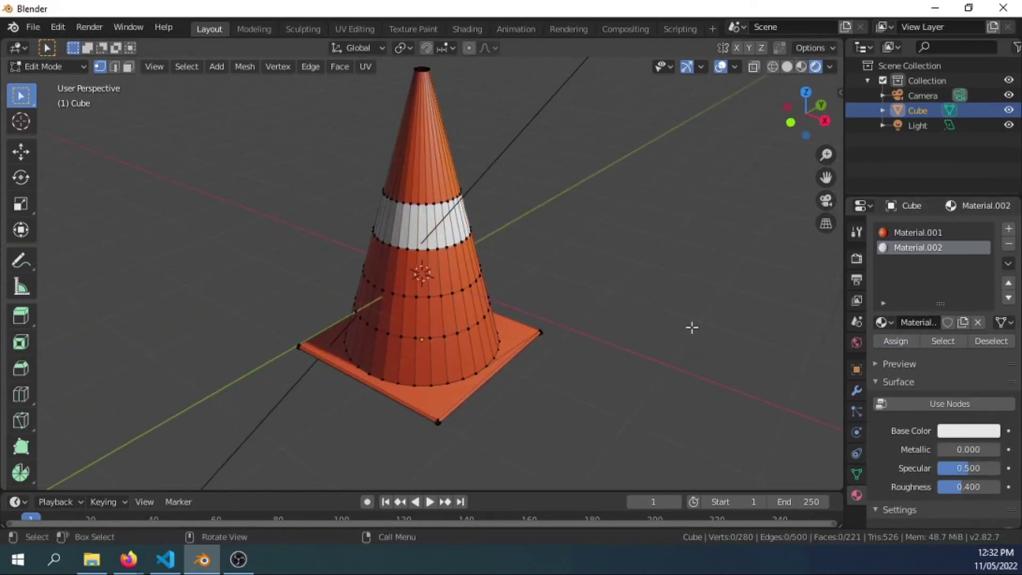
Select the band between the two lower loop cuts all around the cone, assign the white material, and deselect everything
{"action": "left_click_drag", "start_coordinate": [396, 283], "coordinate": [477, 347]}
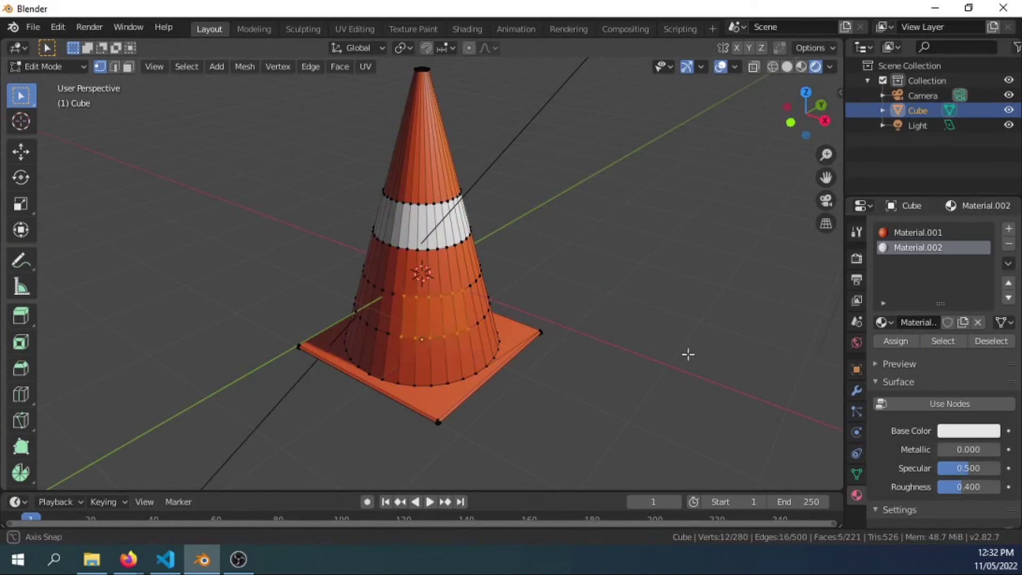
{"action": "middle_click_drag", "start_coordinate": [686, 353], "coordinate": [406, 309]}
{"action": "left_click_drag", "start_coordinate": [353, 270], "coordinate": [440, 337], "text": "shift"}
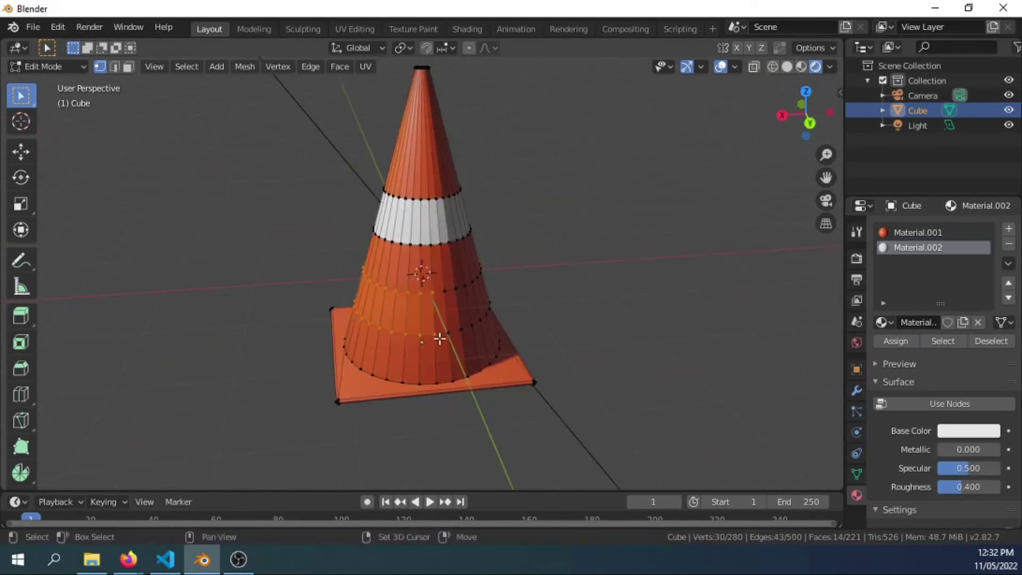
{"action": "key", "text": "alt+z"}
{"action": "middle_click_drag", "start_coordinate": [441, 337], "coordinate": [395, 294]}
{"action": "left_click_drag", "start_coordinate": [349, 266], "coordinate": [469, 341]}
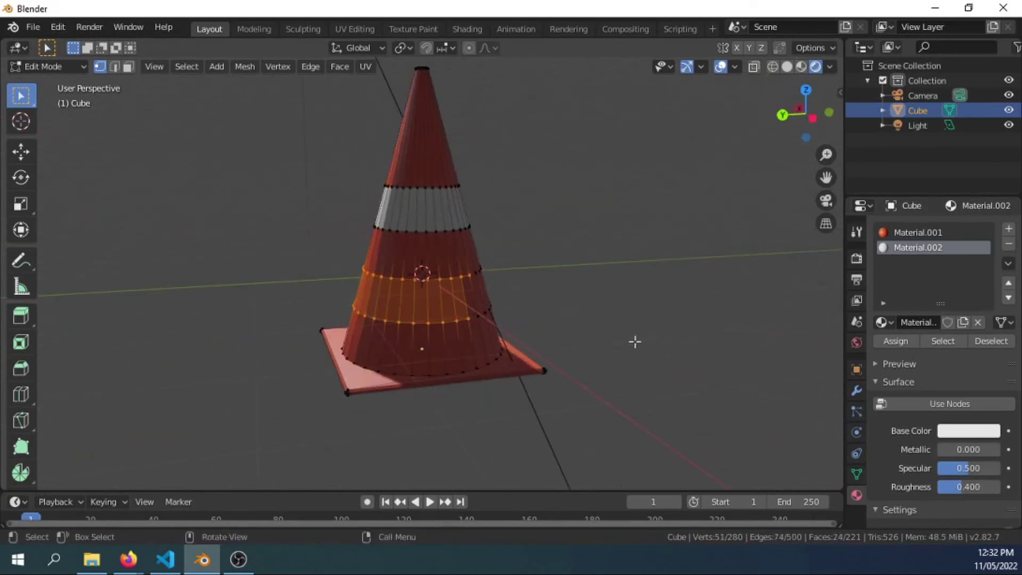
{"action": "middle_click_drag", "start_coordinate": [634, 340], "coordinate": [374, 258]}
{"action": "left_click_drag", "start_coordinate": [334, 247], "coordinate": [477, 319]}
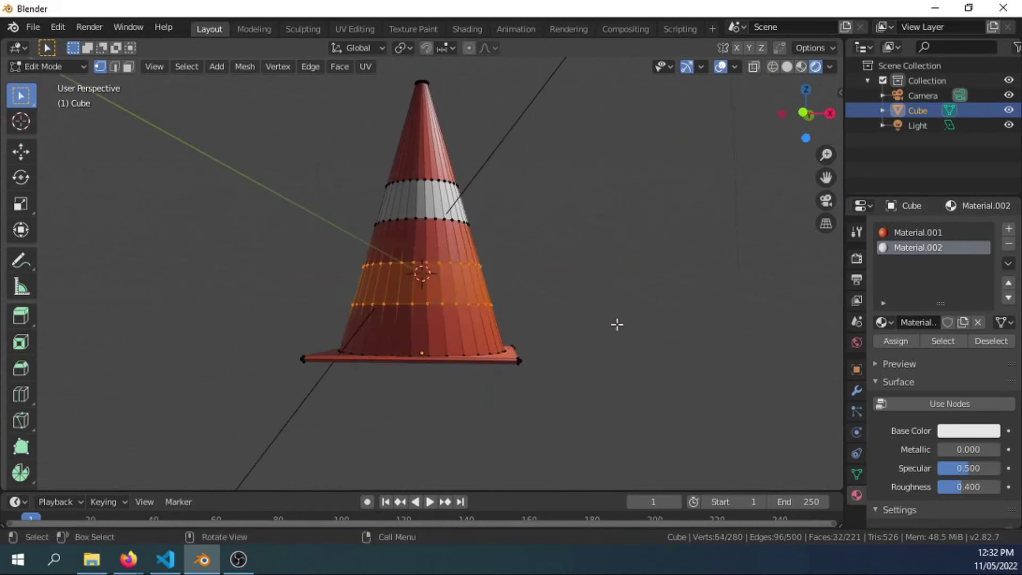
{"action": "left_click", "coordinate": [897, 341]}
{"action": "key", "text": "alt+a"}
Switch the cone to Object Mode and inspect its white stripes from several sides
{"action": "middle_click_drag", "start_coordinate": [576, 305], "coordinate": [304, 173]}
{"action": "left_click", "coordinate": [54, 66]}
{"action": "left_click", "coordinate": [61, 85]}
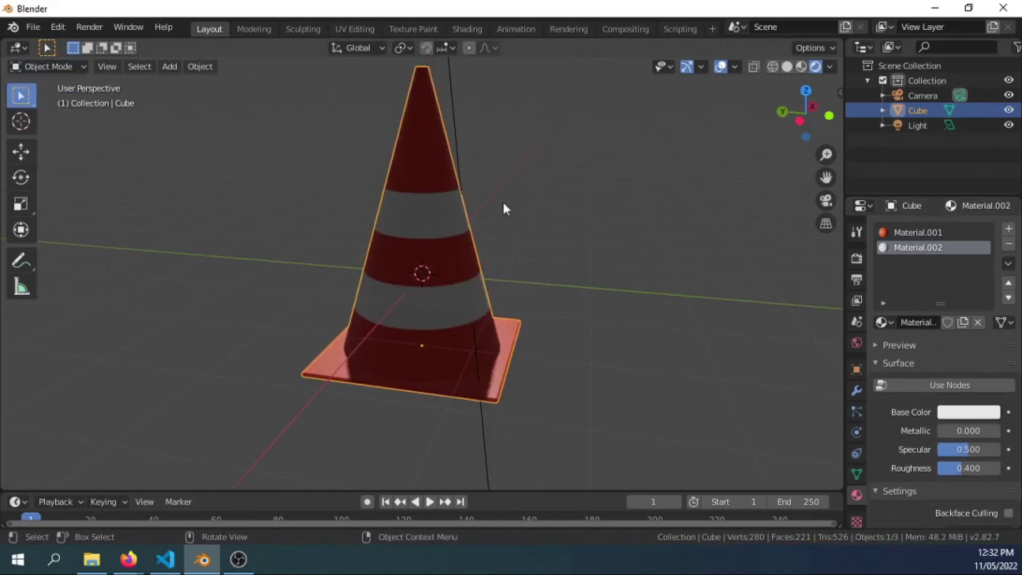
{"action": "middle_click_drag", "start_coordinate": [503, 202], "coordinate": [481, 305]}
{"action": "scroll", "coordinate": [528, 288], "scroll_direction": "down", "scroll_amount": 2}
{"action": "scroll", "coordinate": [482, 306], "scroll_direction": "up", "scroll_amount": 3}
{"action": "middle_click_drag", "start_coordinate": [568, 310], "coordinate": [616, 286]}
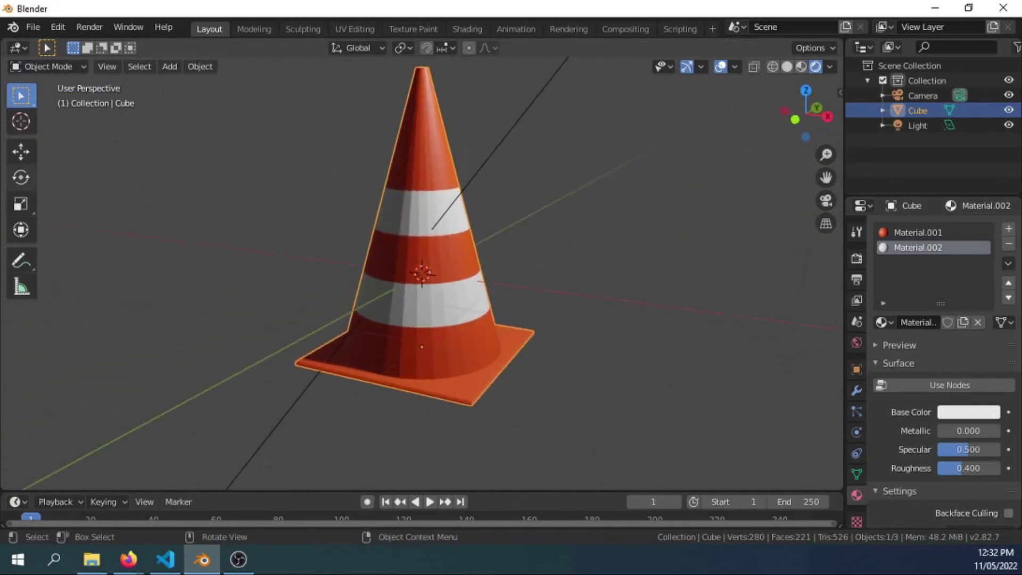